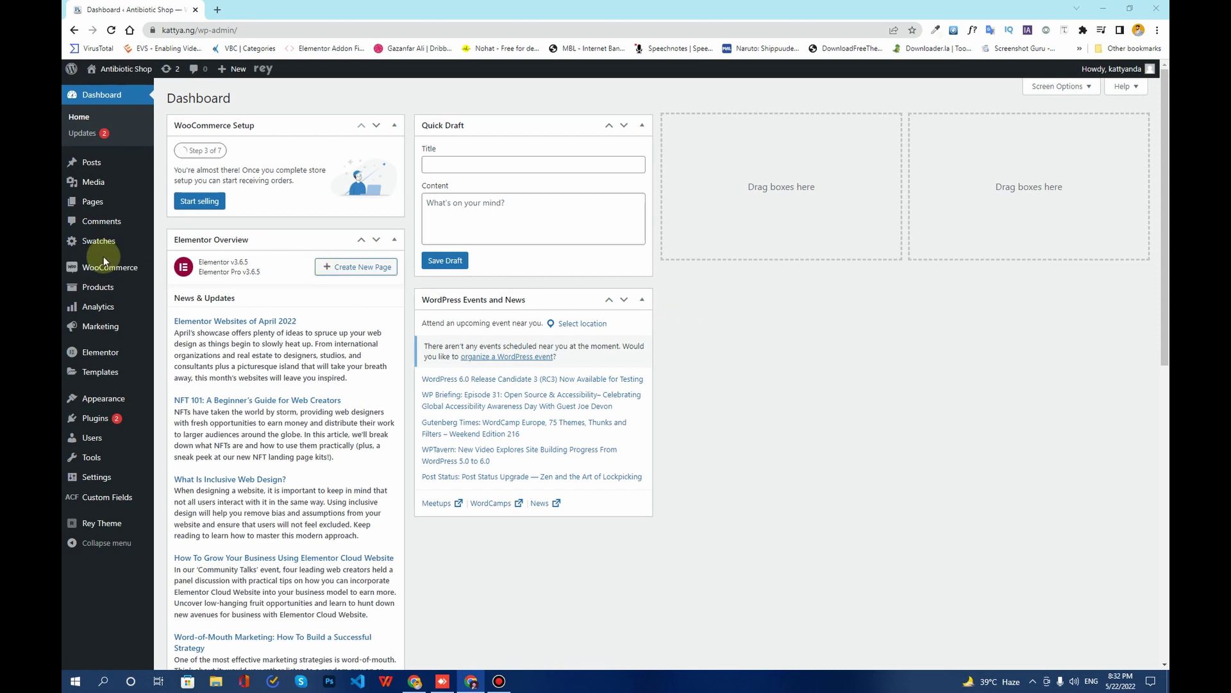
# Show the WooCommerce flyout submenu from the Antibiotic Shop admin sidebar
pyautogui.moveTo(102, 272)
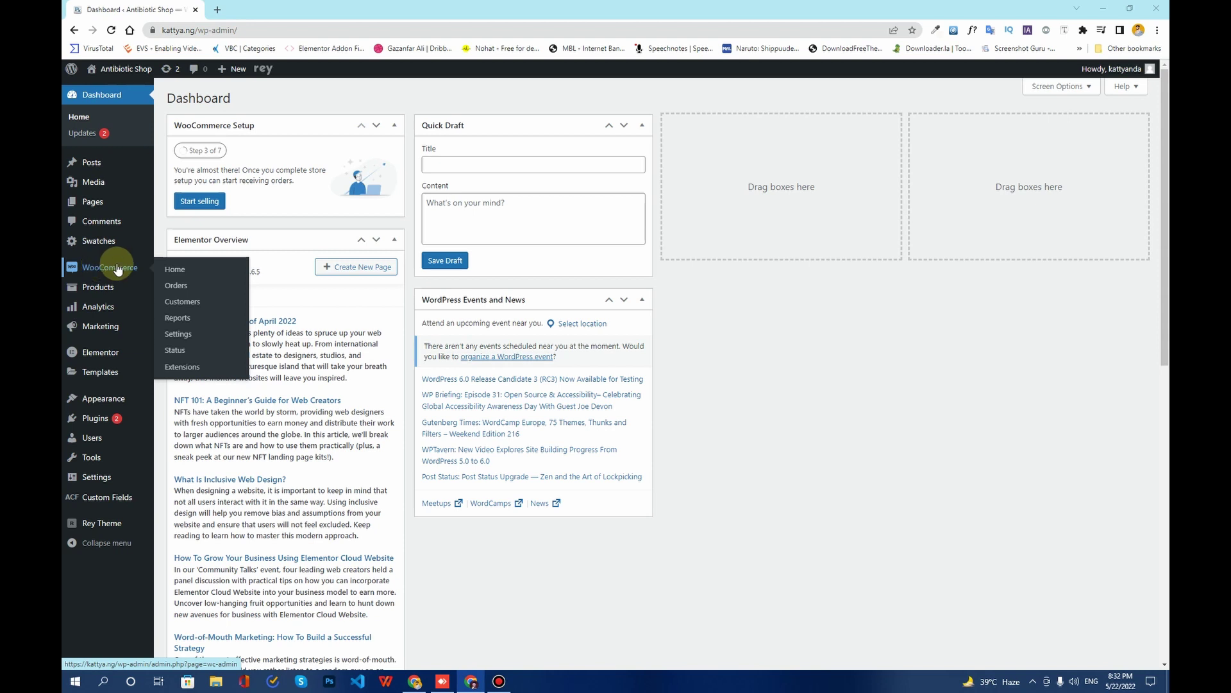
# Go to WooCommerce Settings > Shipping and start adding a new shipping zone
pyautogui.click(184, 338)
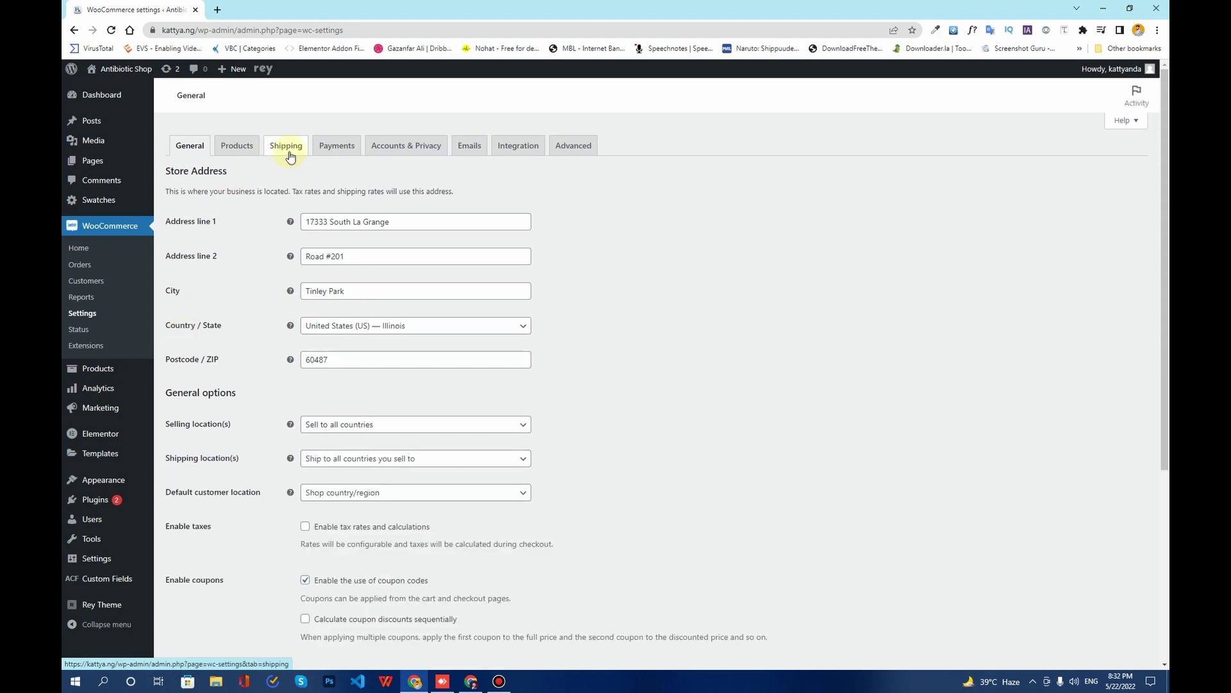
pyautogui.click(288, 152)
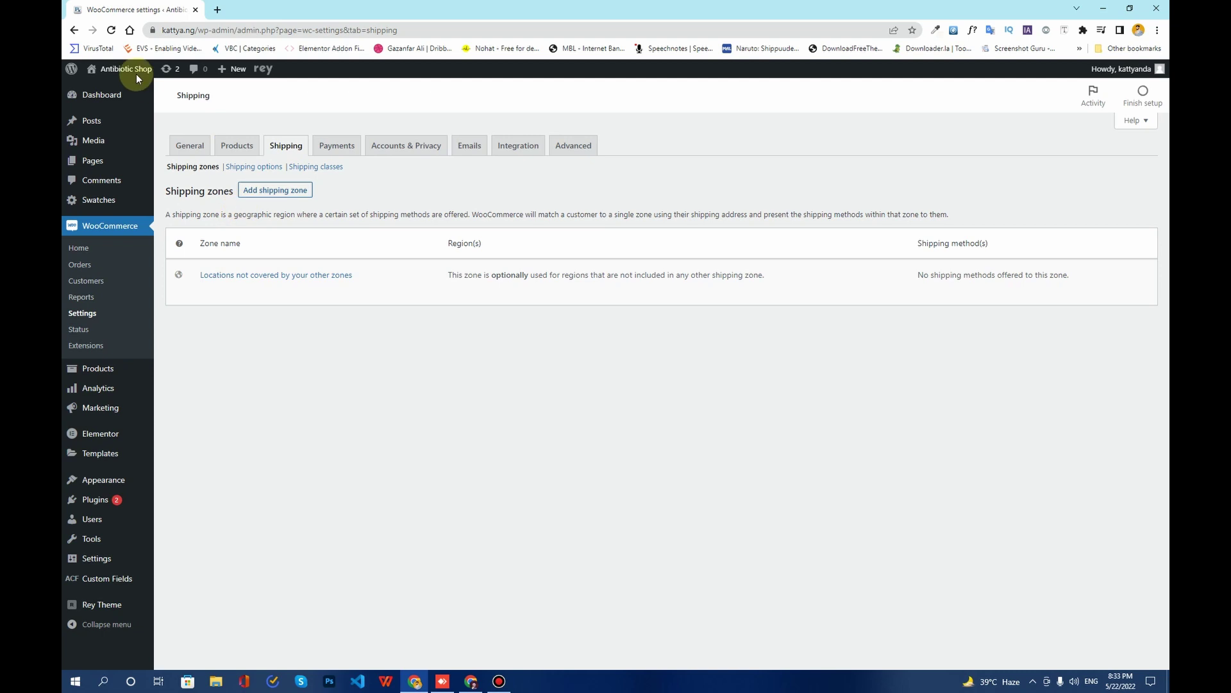
pyautogui.click(112, 31)
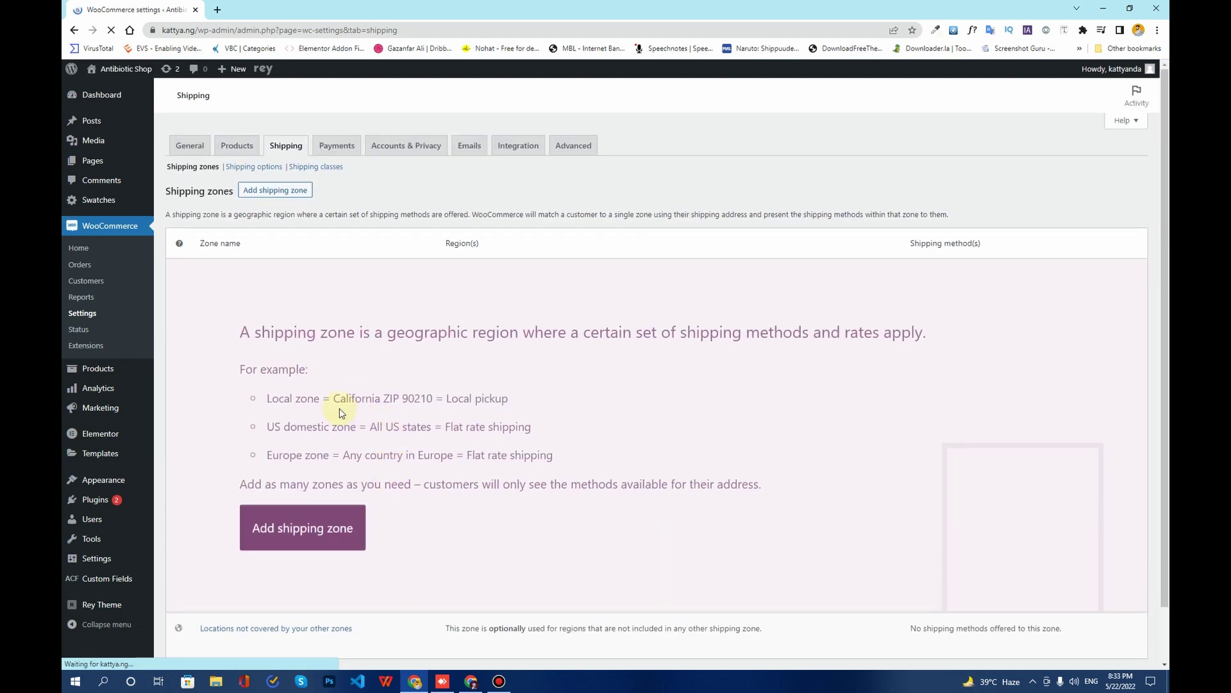
pyautogui.click(302, 527)
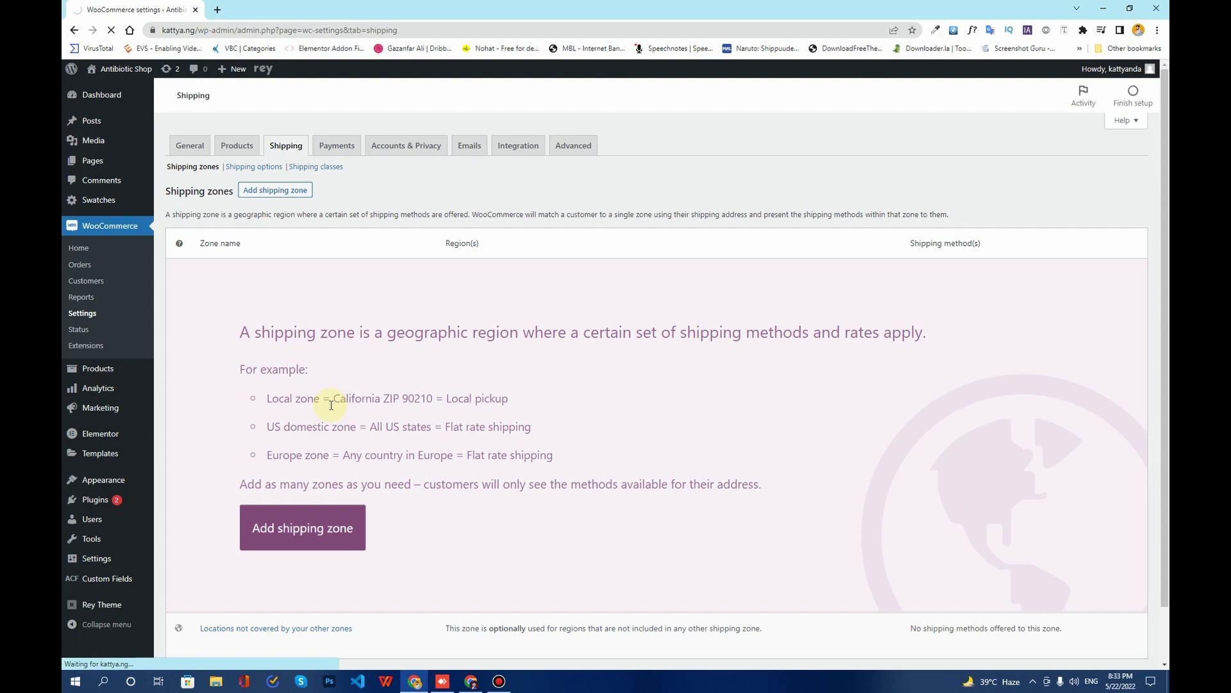
# Name the zone 'United States', set its region to United States (US), and open the postcode box
pyautogui.click(351, 223)
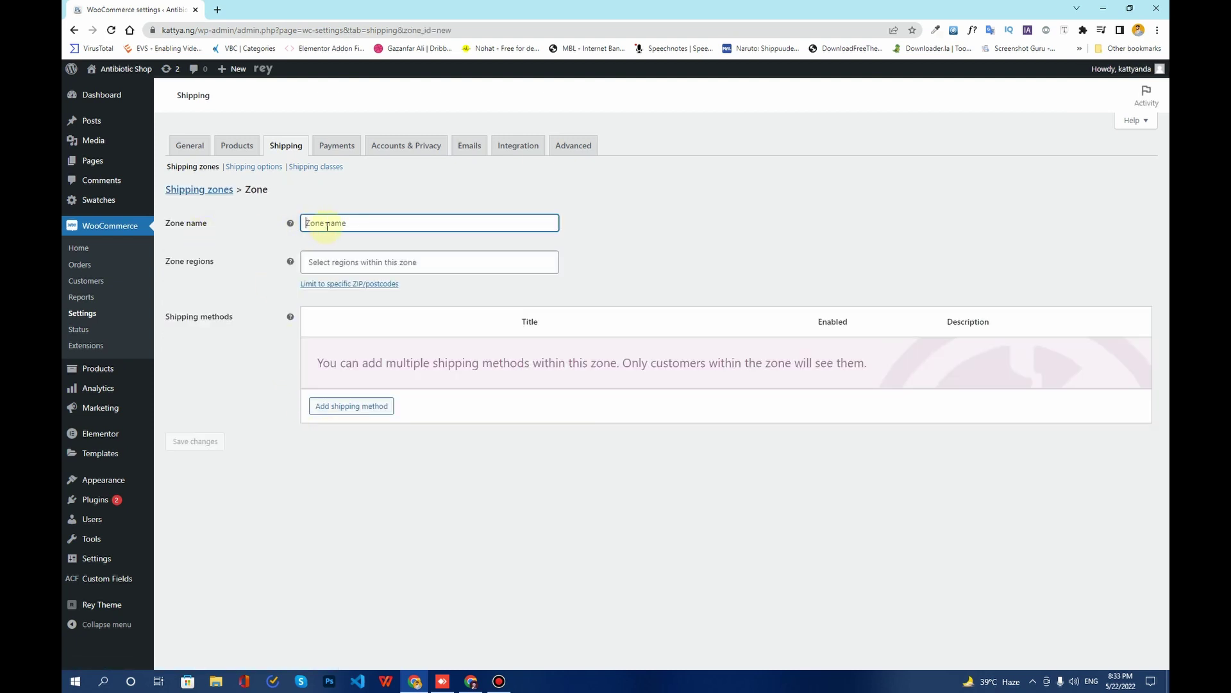
pyautogui.write('U')
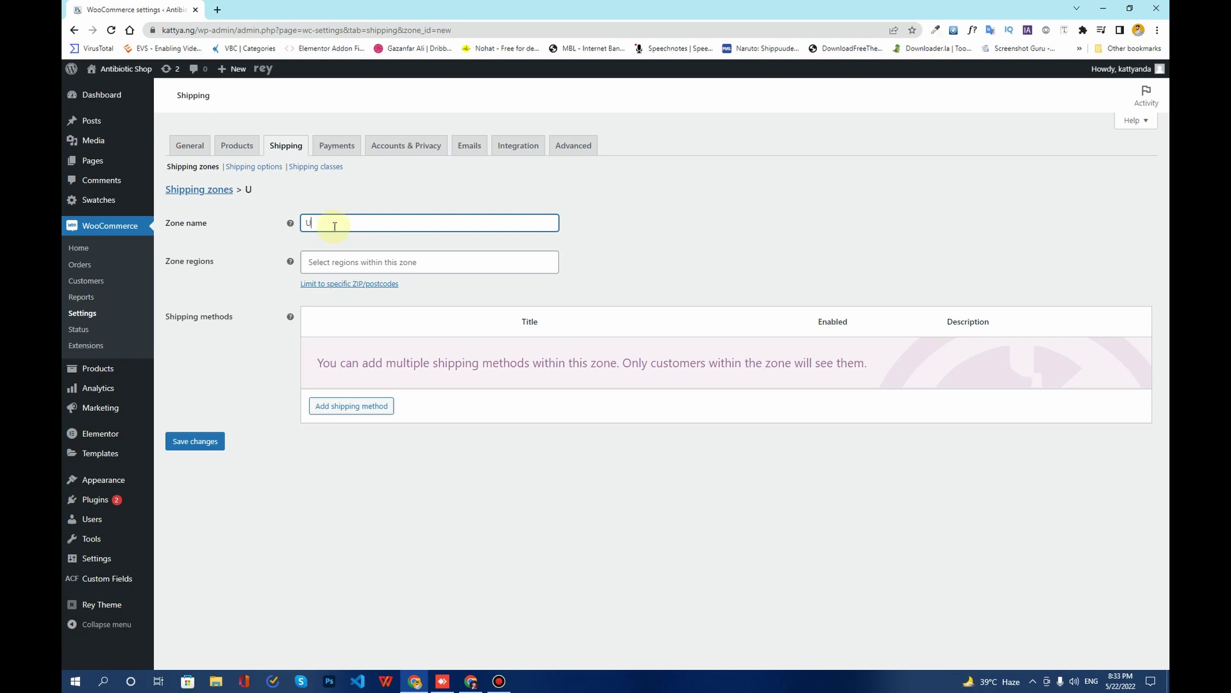
pyautogui.write('nited States')
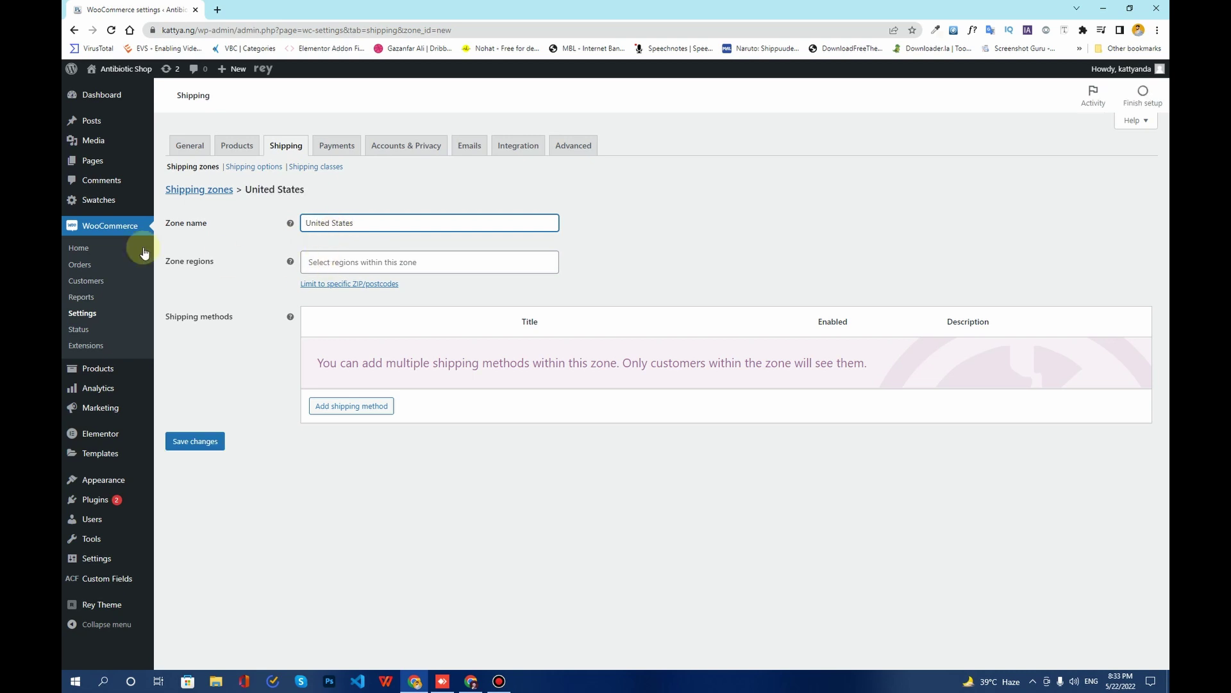
pyautogui.click(338, 259)
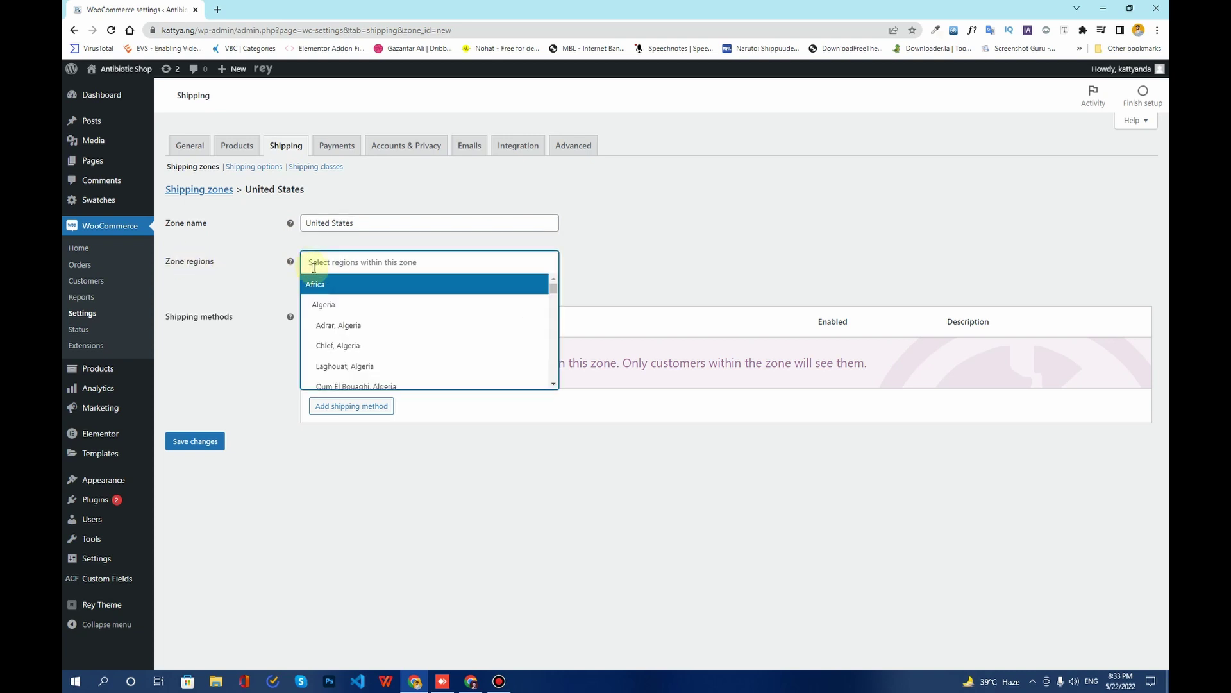
pyautogui.scroll(-10, 385, 324)
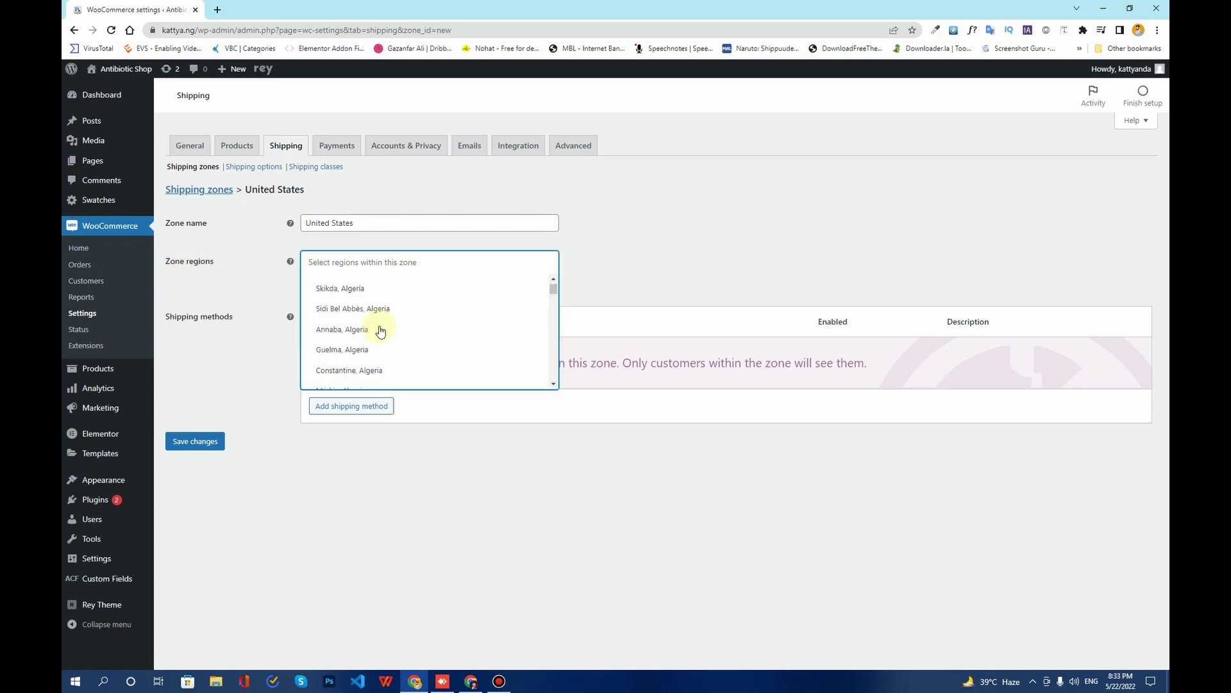
pyautogui.click(347, 261)
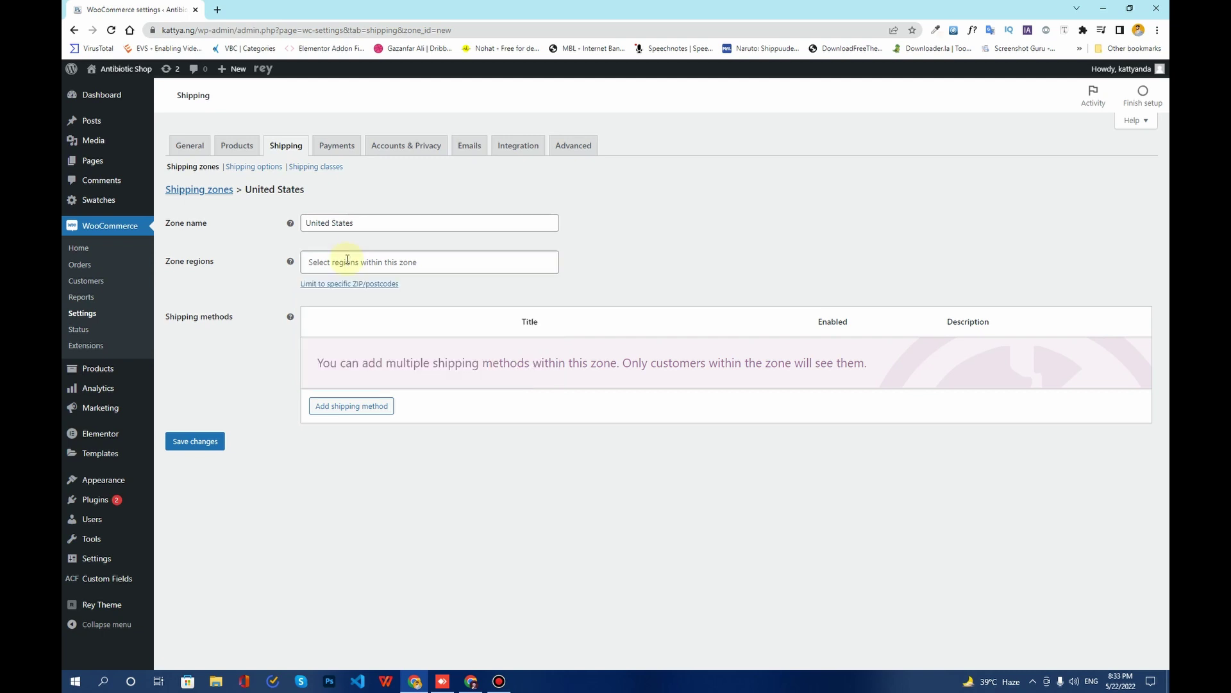
pyautogui.click(347, 260)
pyautogui.write('united')
pyautogui.click(364, 324)
pyautogui.click(339, 286)
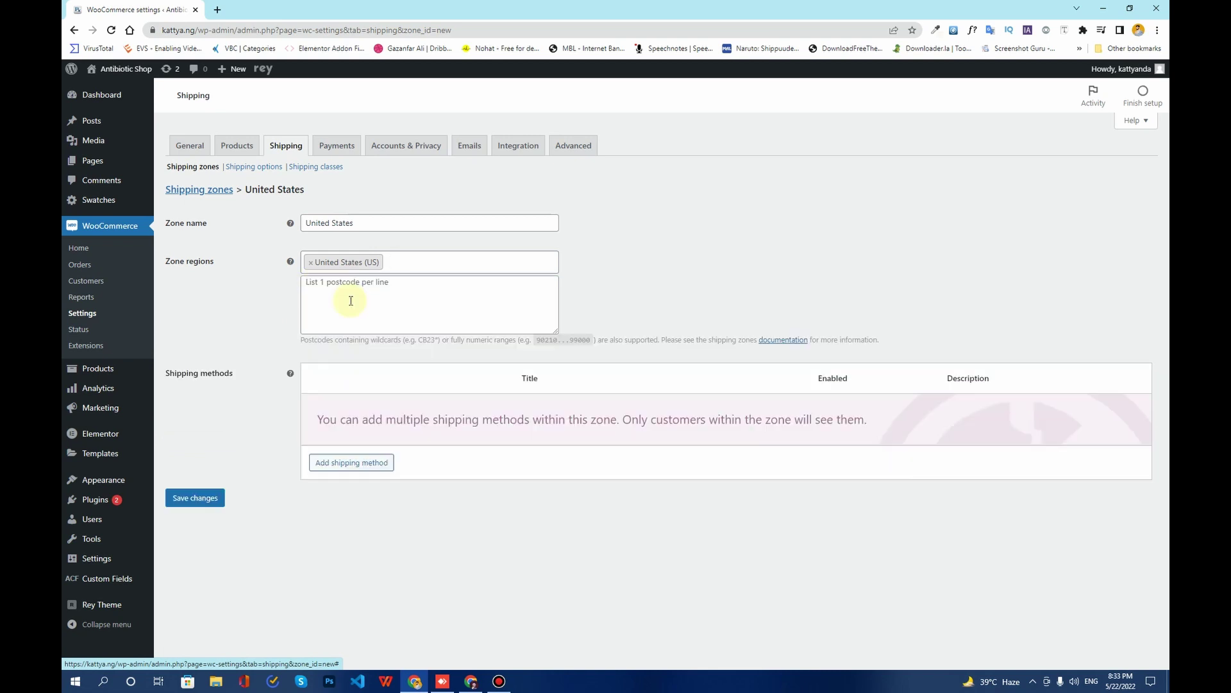
pyautogui.click(341, 292)
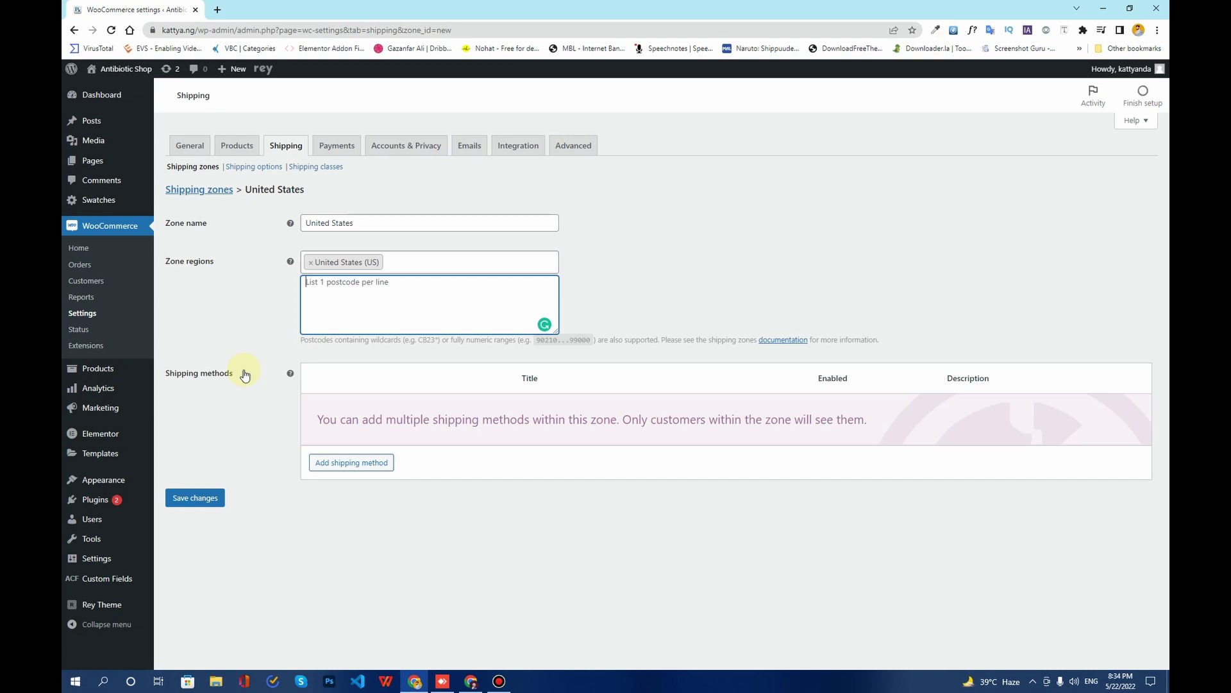
# Add a Flat rate shipping method to the United States zone
pyautogui.click(333, 470)
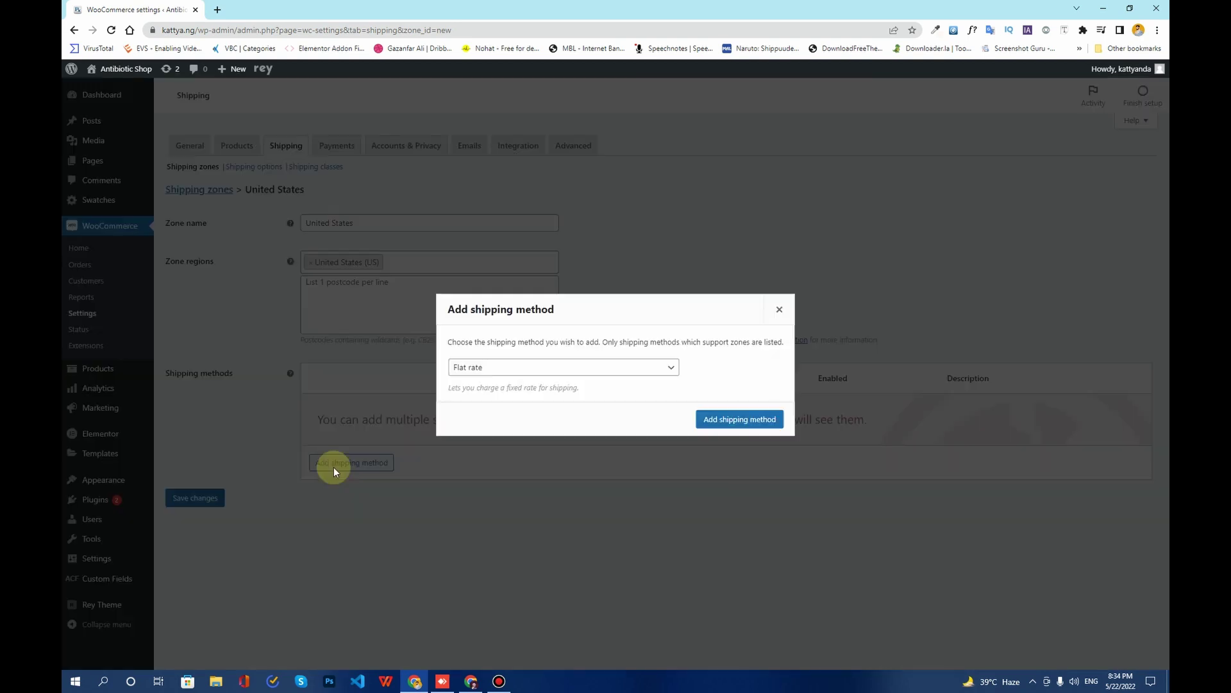
pyautogui.click(490, 371)
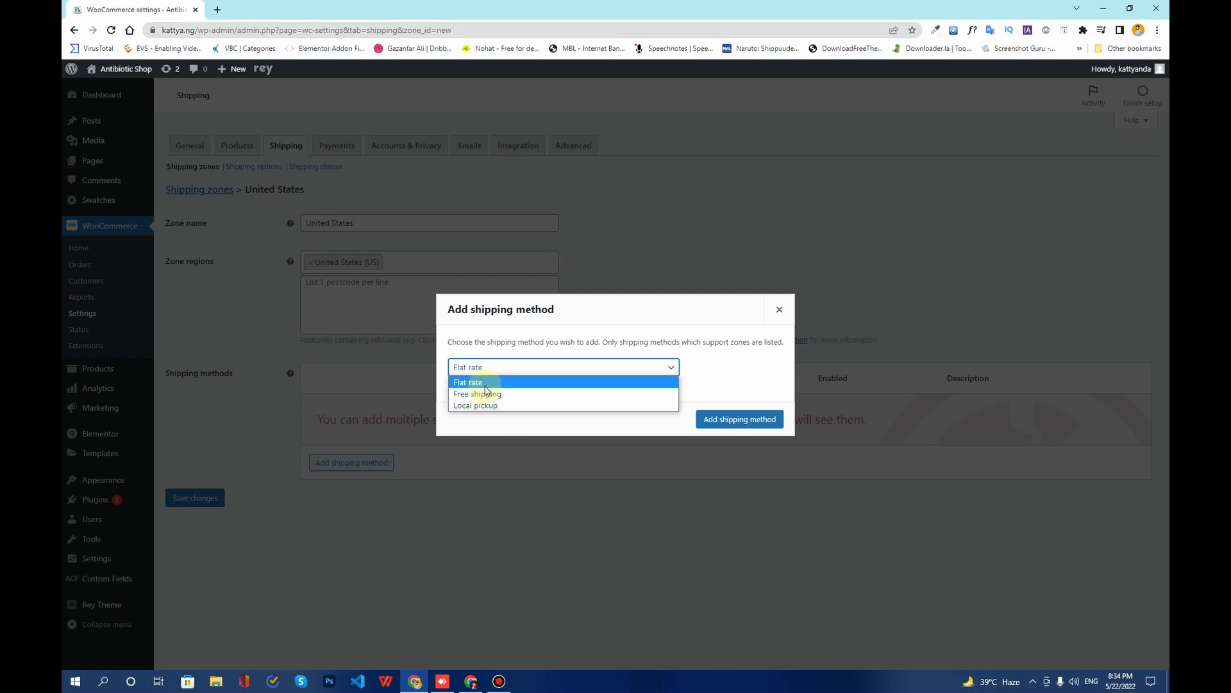
pyautogui.click(485, 383)
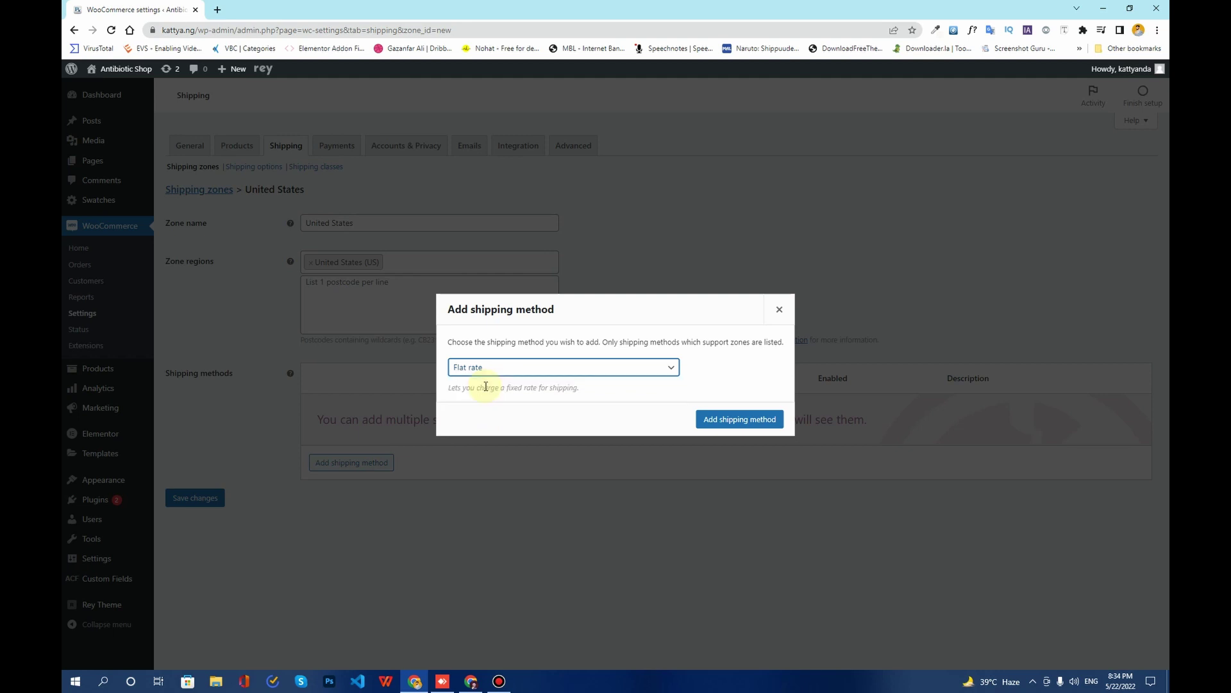
pyautogui.click(732, 422)
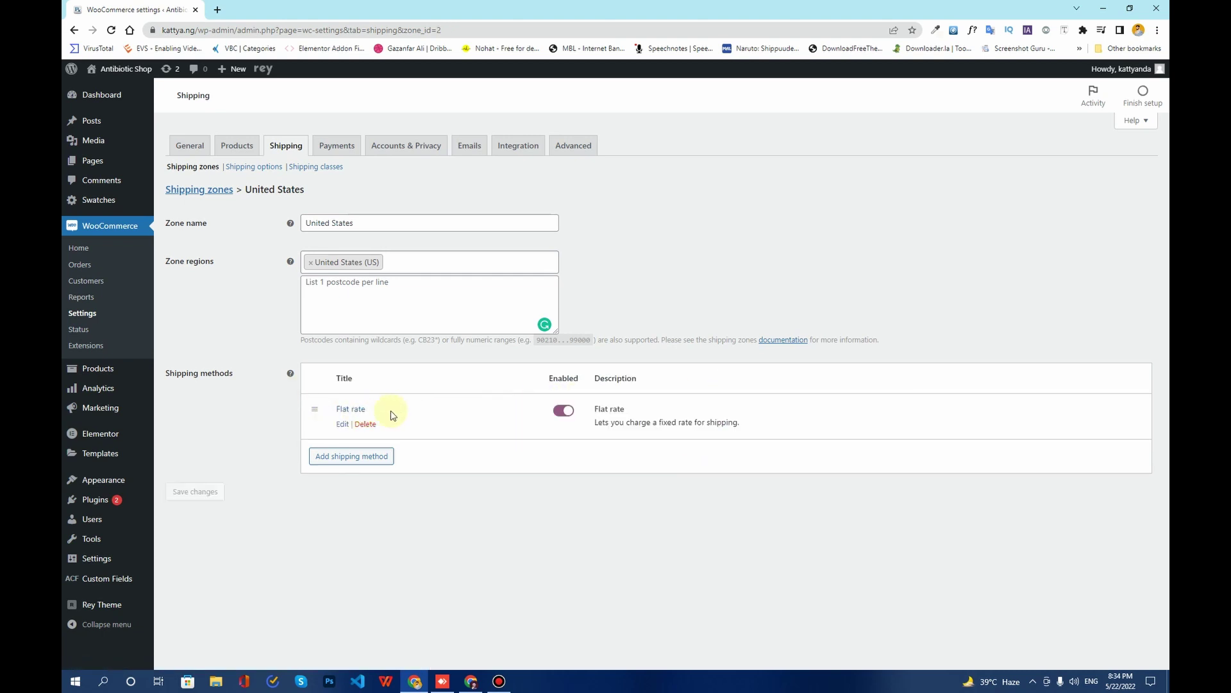
# Change the flat rate's method title to 'Flat rate shipping method'
pyautogui.click(344, 425)
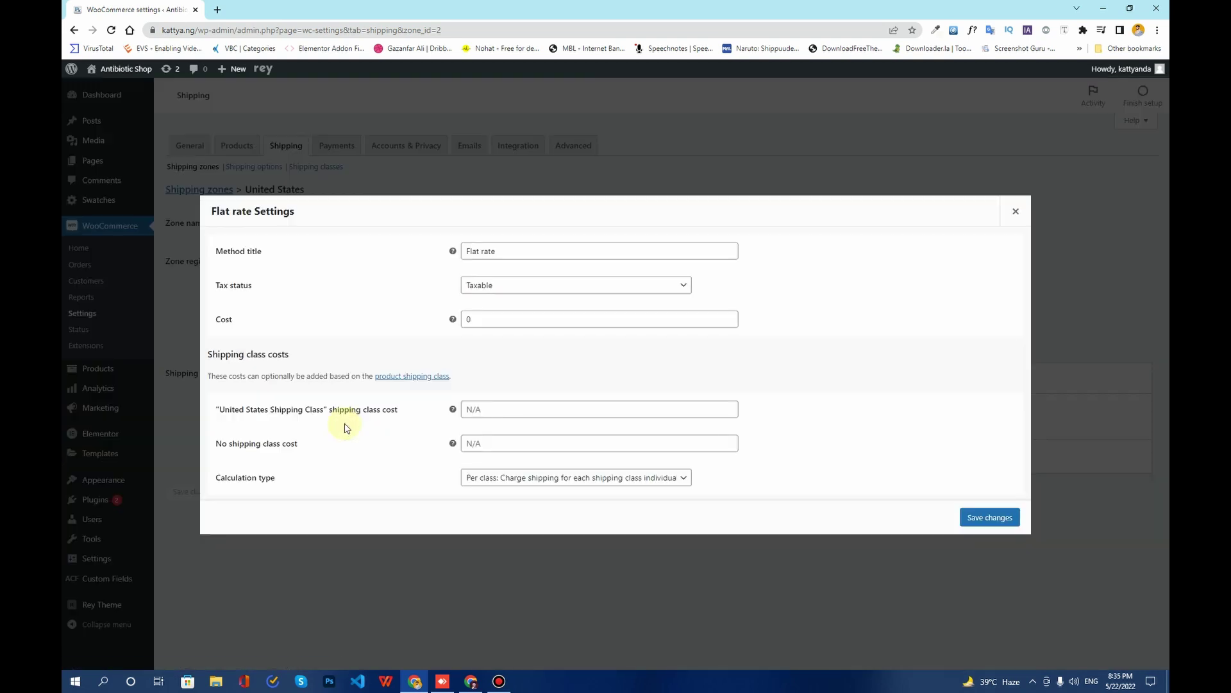
pyautogui.moveTo(262, 251); pyautogui.dragTo(218, 254)
pyautogui.click(288, 258)
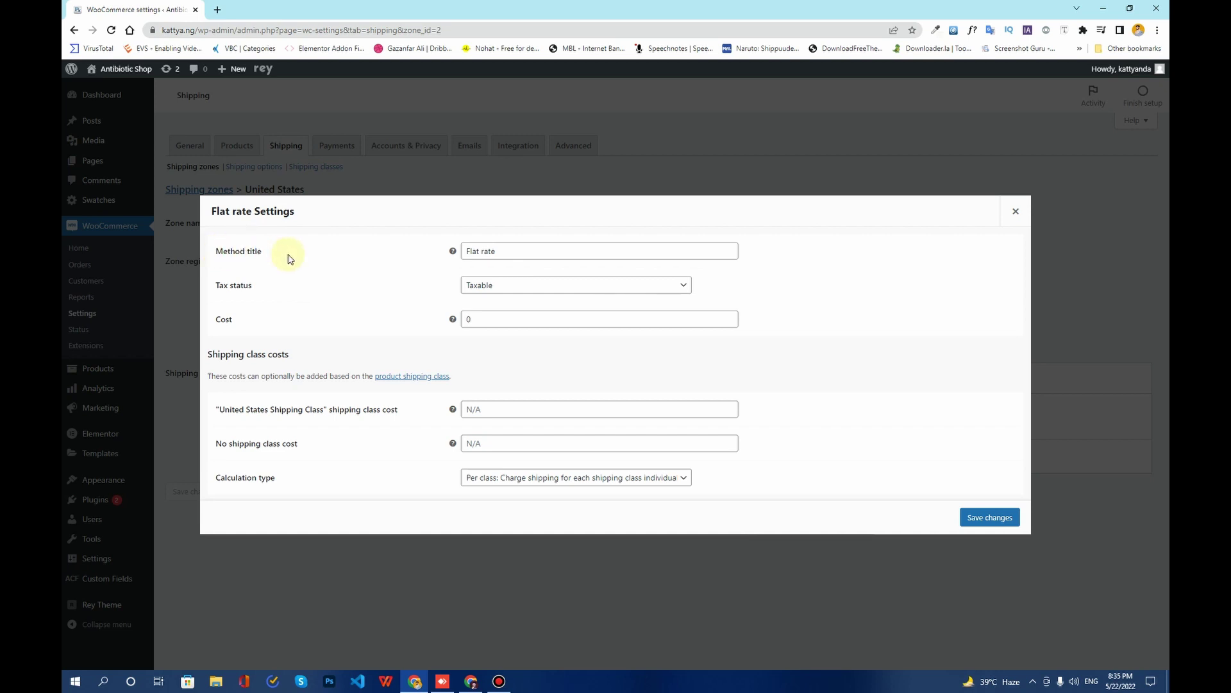
pyautogui.click(512, 252)
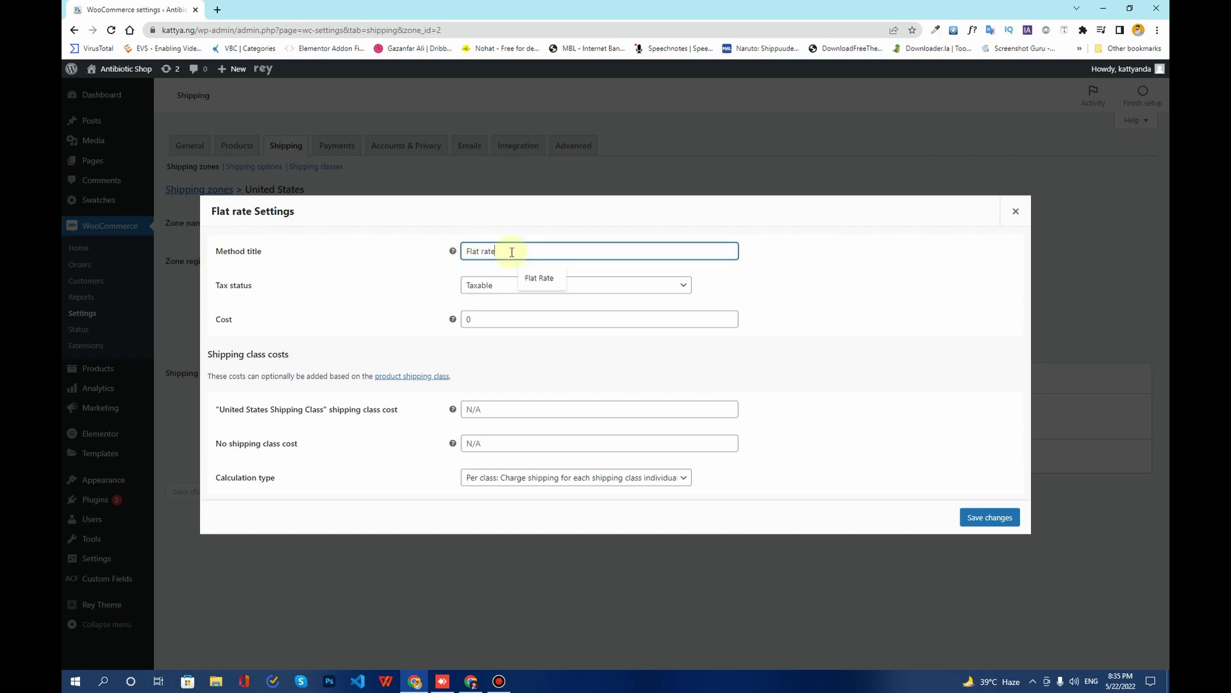
pyautogui.write('shipping method')
# Set the flat rate tax status to None, leaving the cost at 0
pyautogui.click(499, 285)
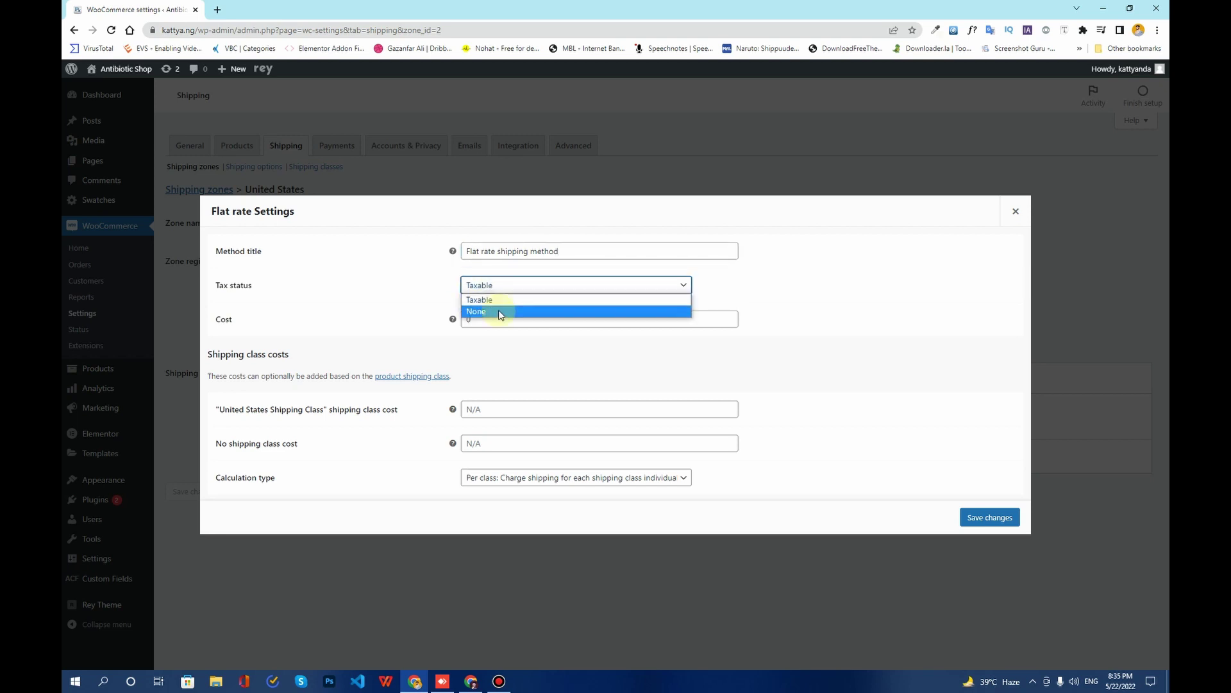
pyautogui.click(502, 291)
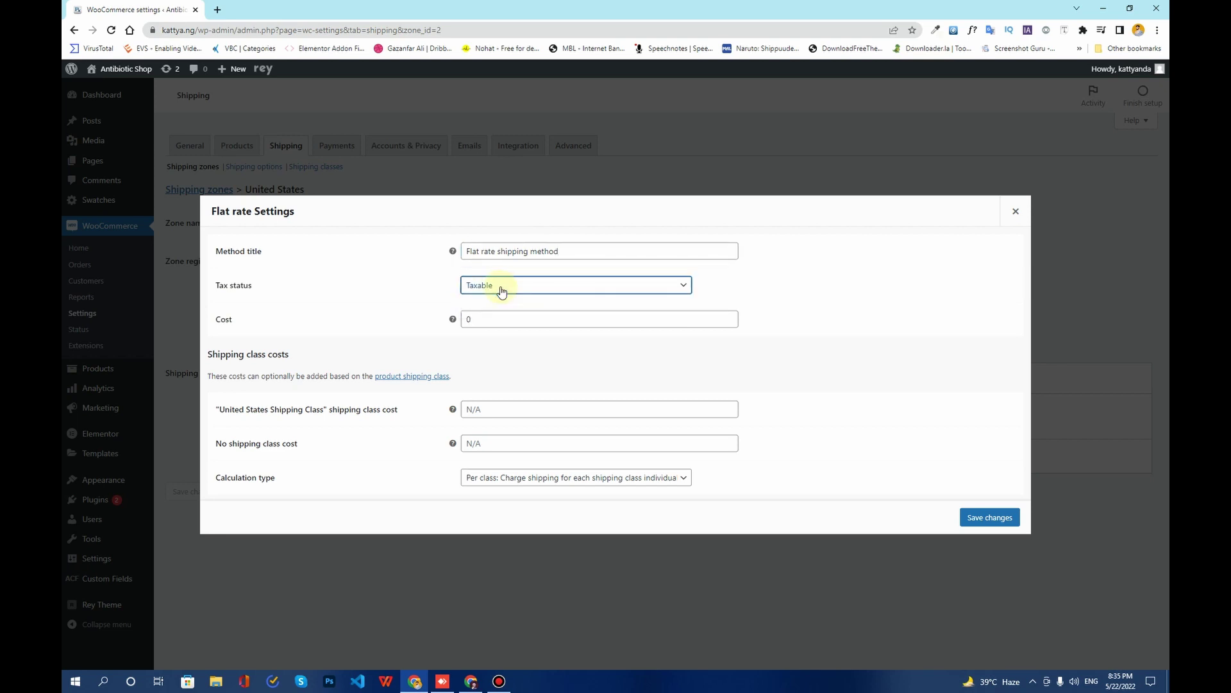
pyautogui.click(476, 318)
pyautogui.moveTo(475, 318); pyautogui.dragTo(465, 319)
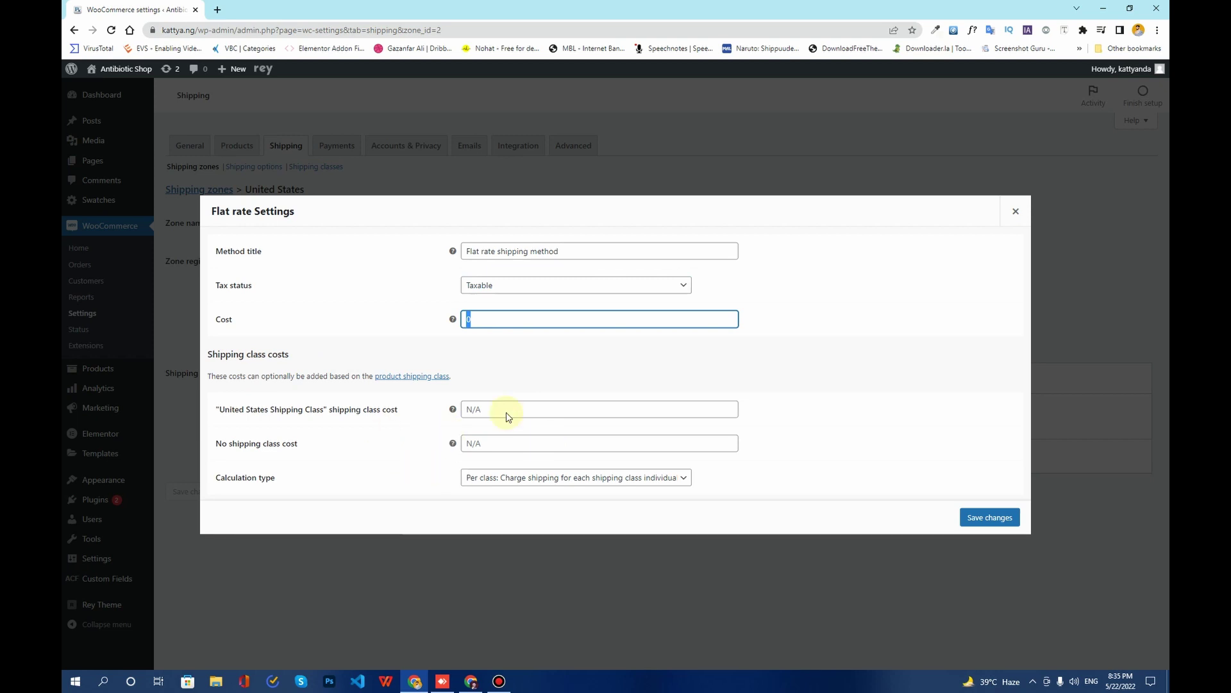
pyautogui.click(506, 285)
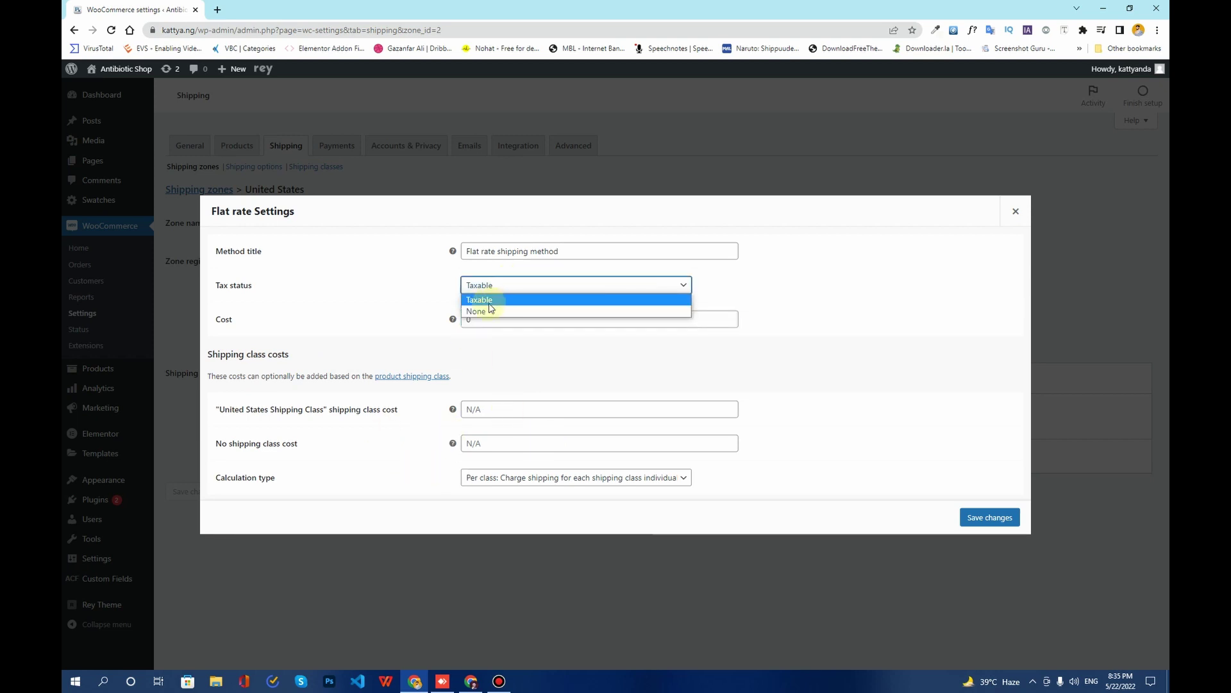
pyautogui.click(502, 302)
pyautogui.click(463, 319)
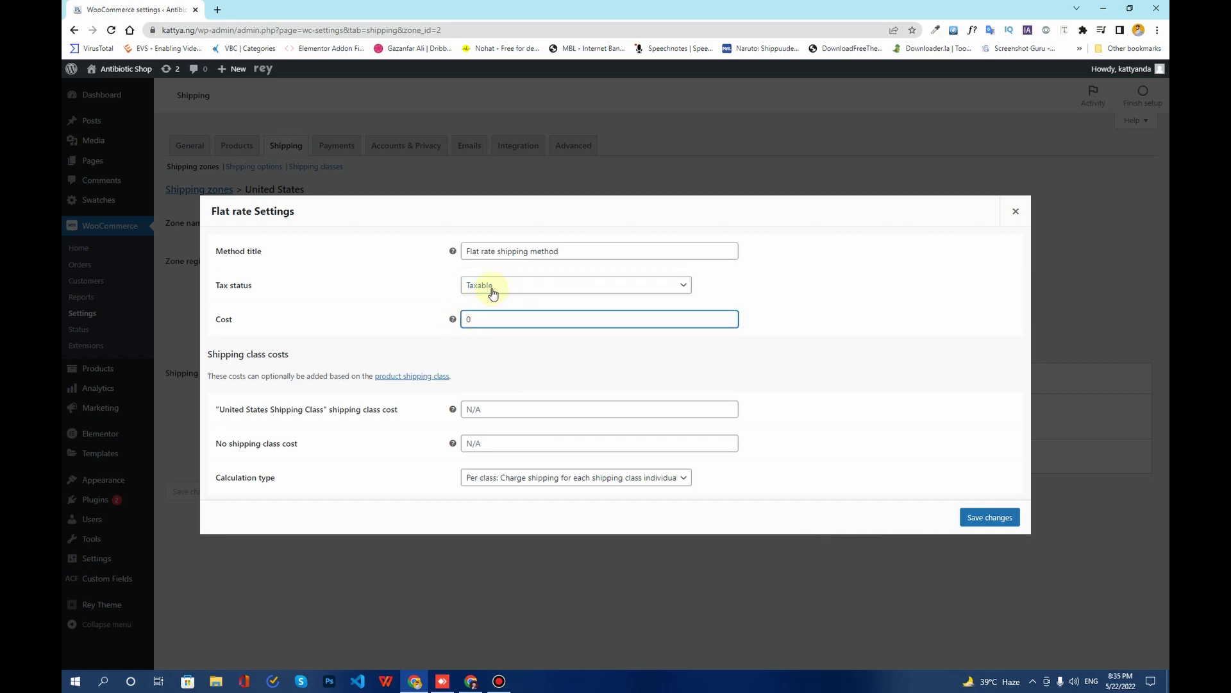
pyautogui.click(493, 290)
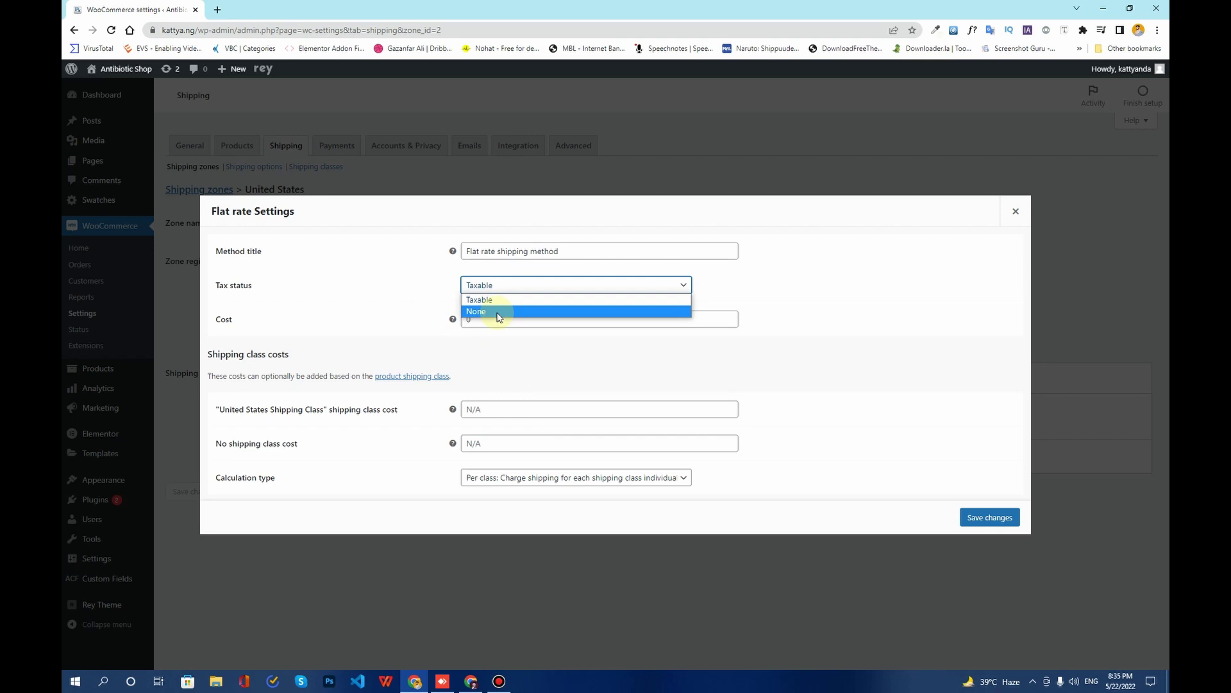
pyautogui.click(499, 313)
pyautogui.click(480, 316)
pyautogui.doubleClick(466, 319)
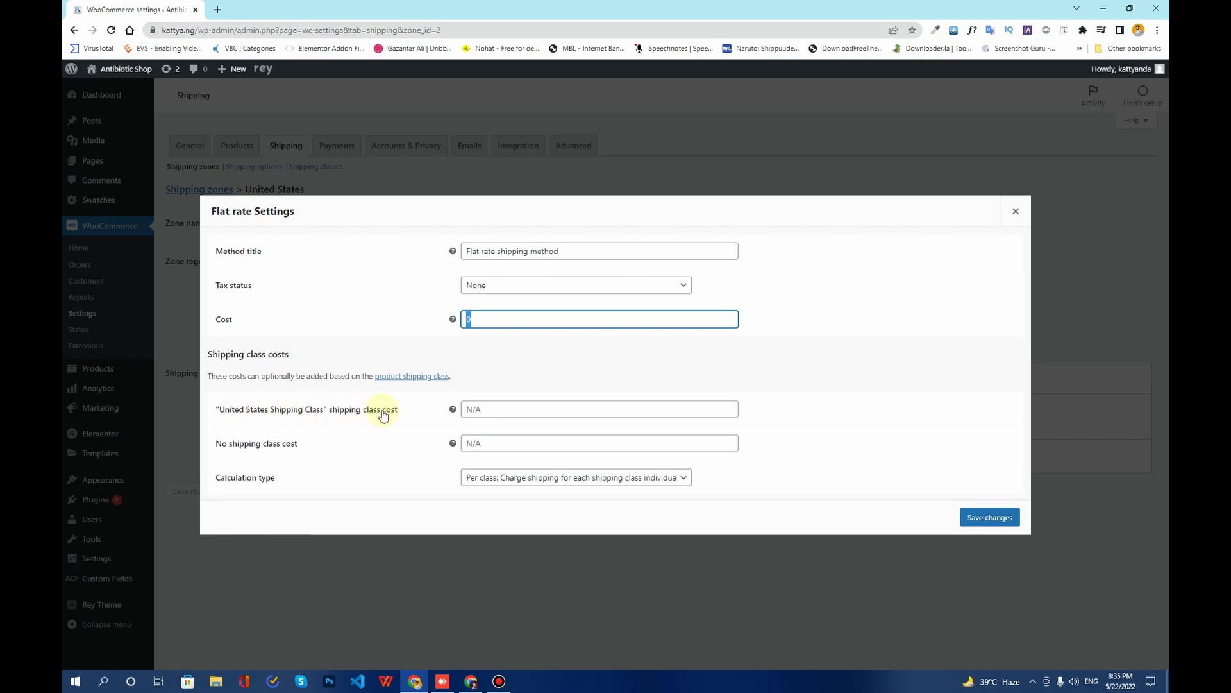
# Enter 1.25 for the United States Shipping Class cost and 2.25 for no shipping class
pyautogui.click(494, 409)
pyautogui.write('1.25')
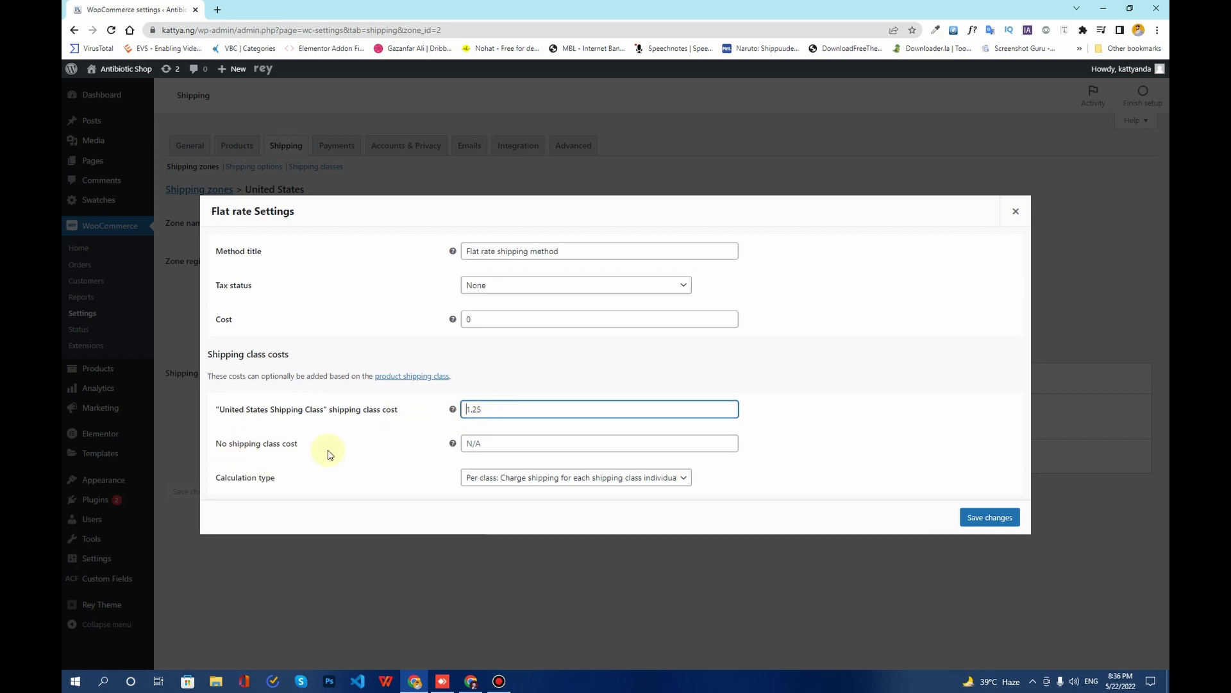
pyautogui.click(471, 444)
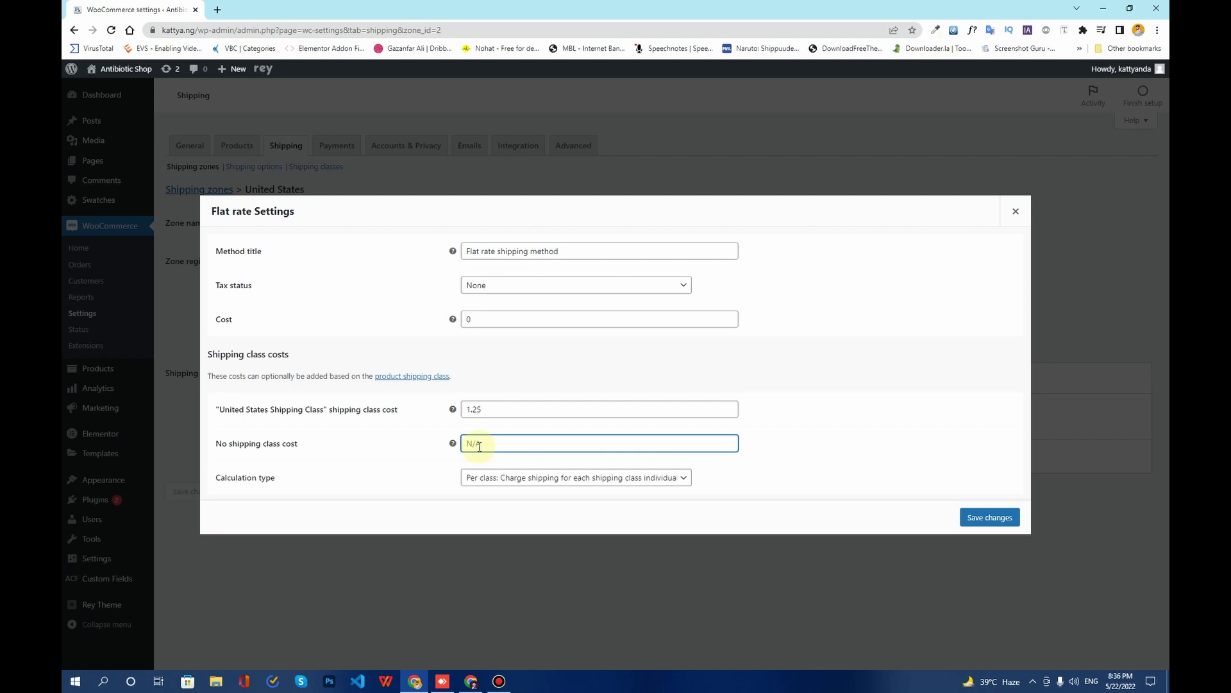
pyautogui.write('2.25')
pyautogui.moveTo(481, 444); pyautogui.dragTo(457, 407)
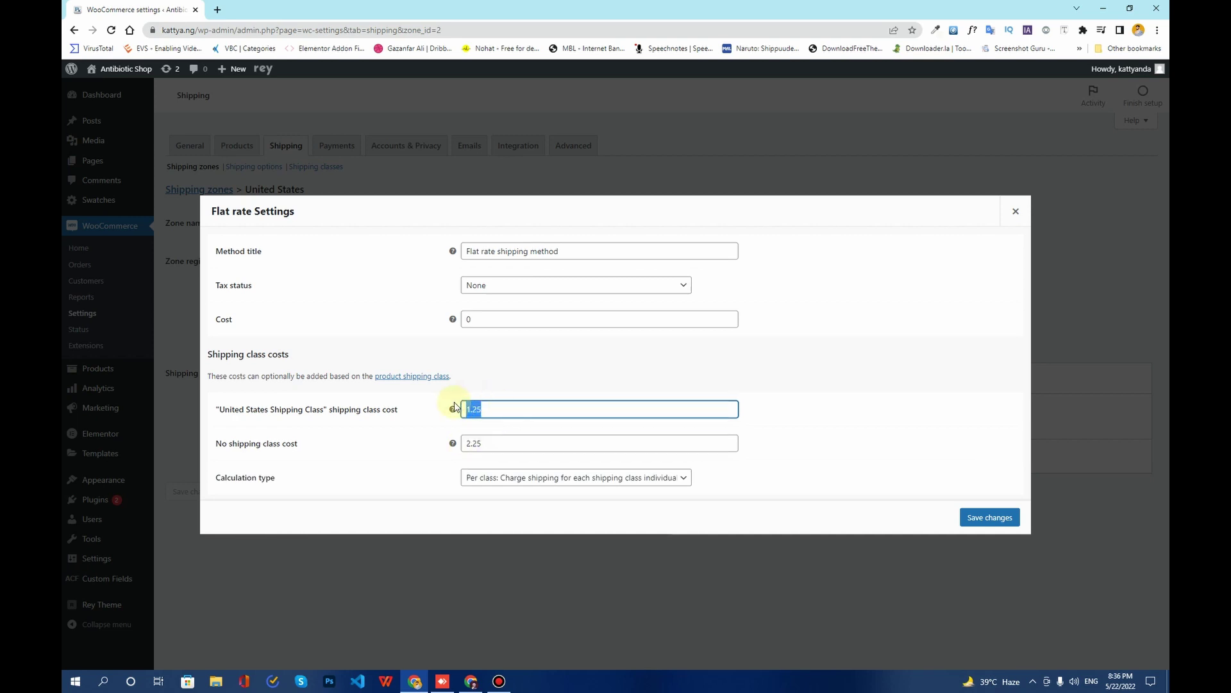
pyautogui.moveTo(483, 444); pyautogui.dragTo(466, 443)
pyautogui.click(385, 459)
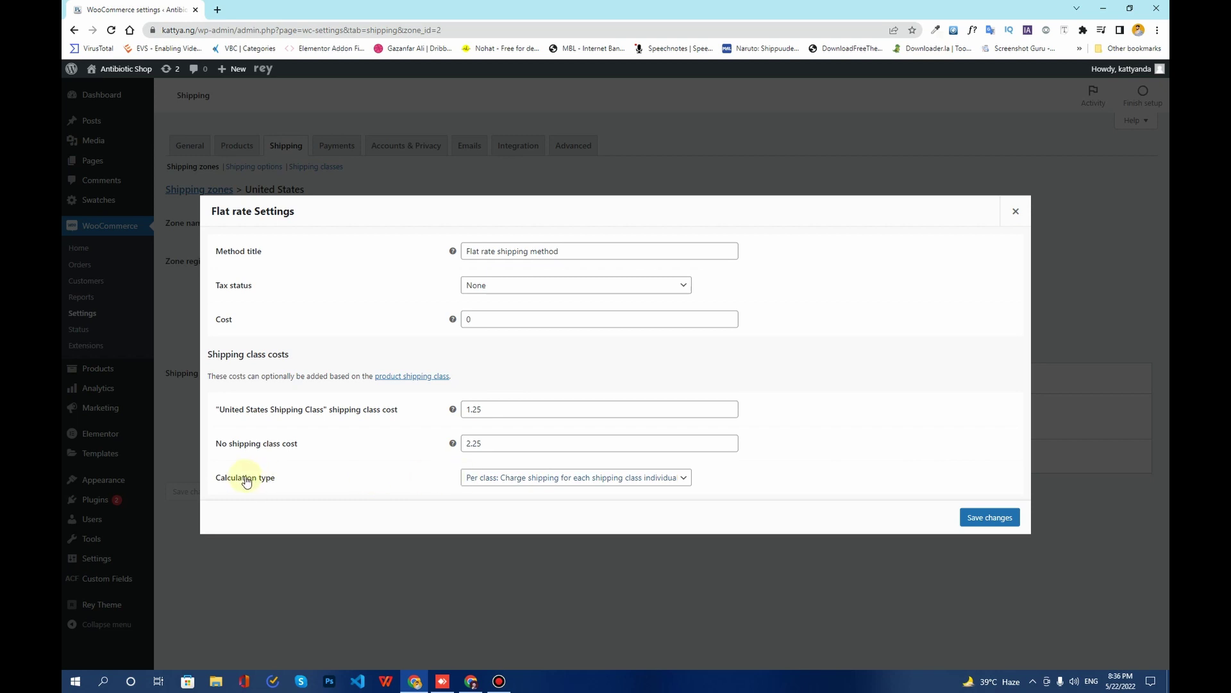
# Set the calculation type to Per order, charging the most expensive class
pyautogui.click(541, 477)
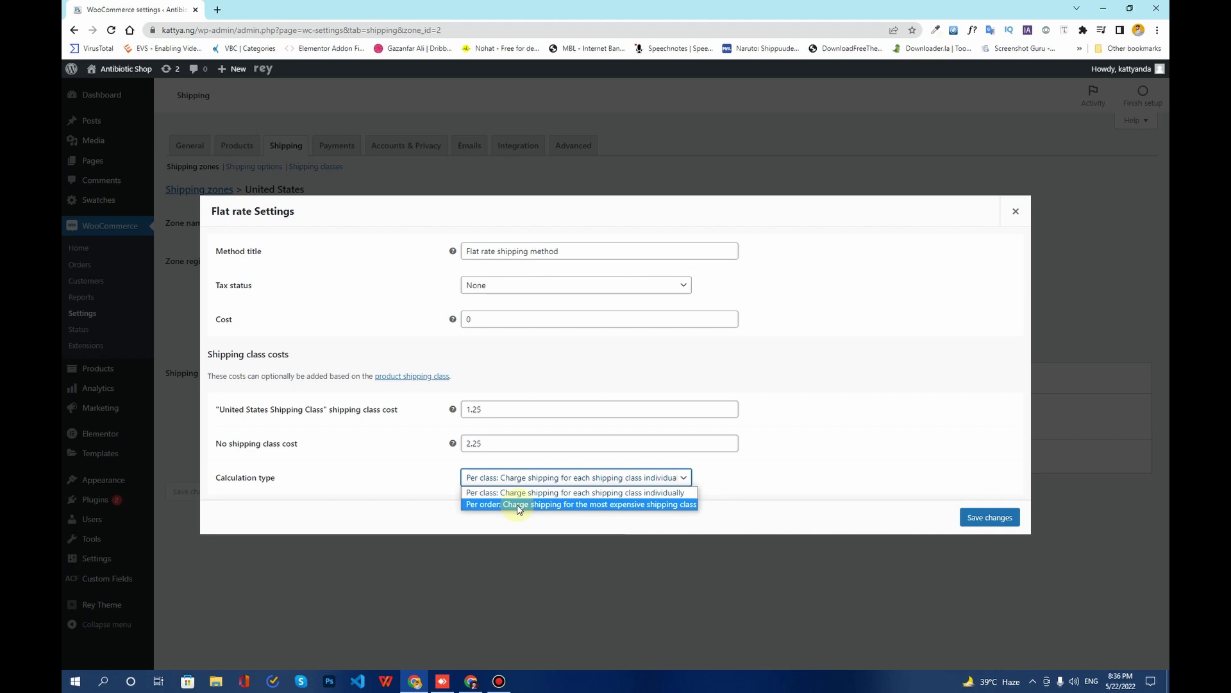
pyautogui.click(481, 503)
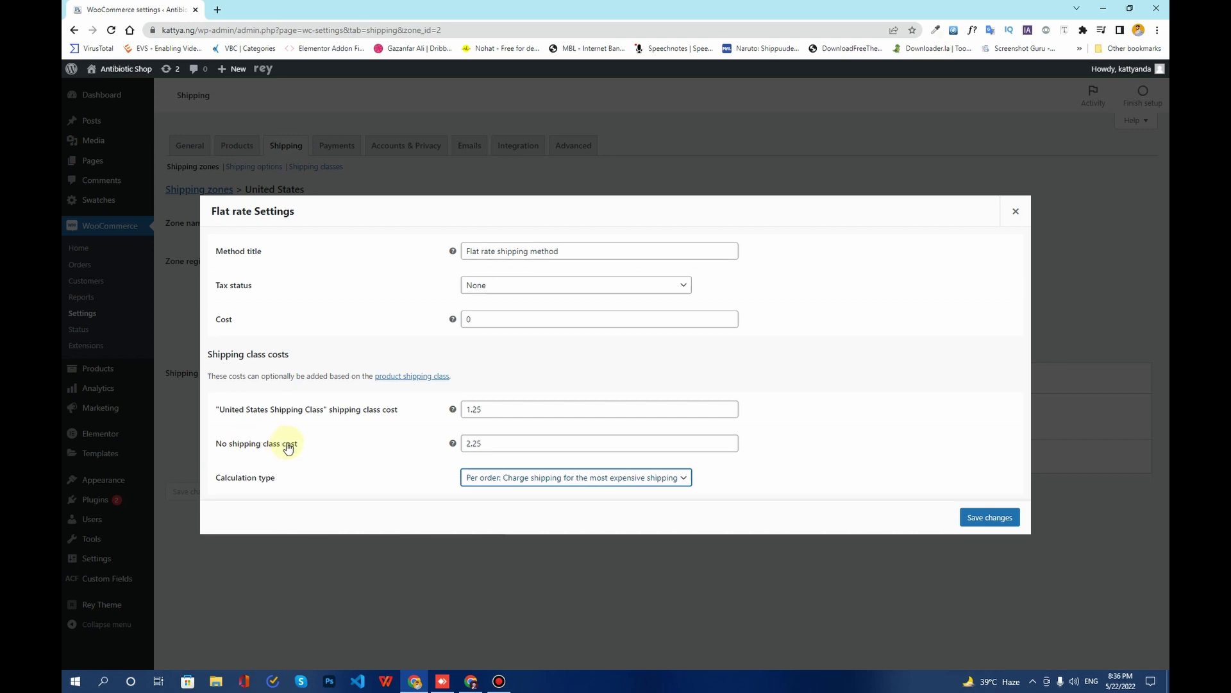
pyautogui.click(564, 443)
pyautogui.moveTo(564, 443); pyautogui.dragTo(464, 444)
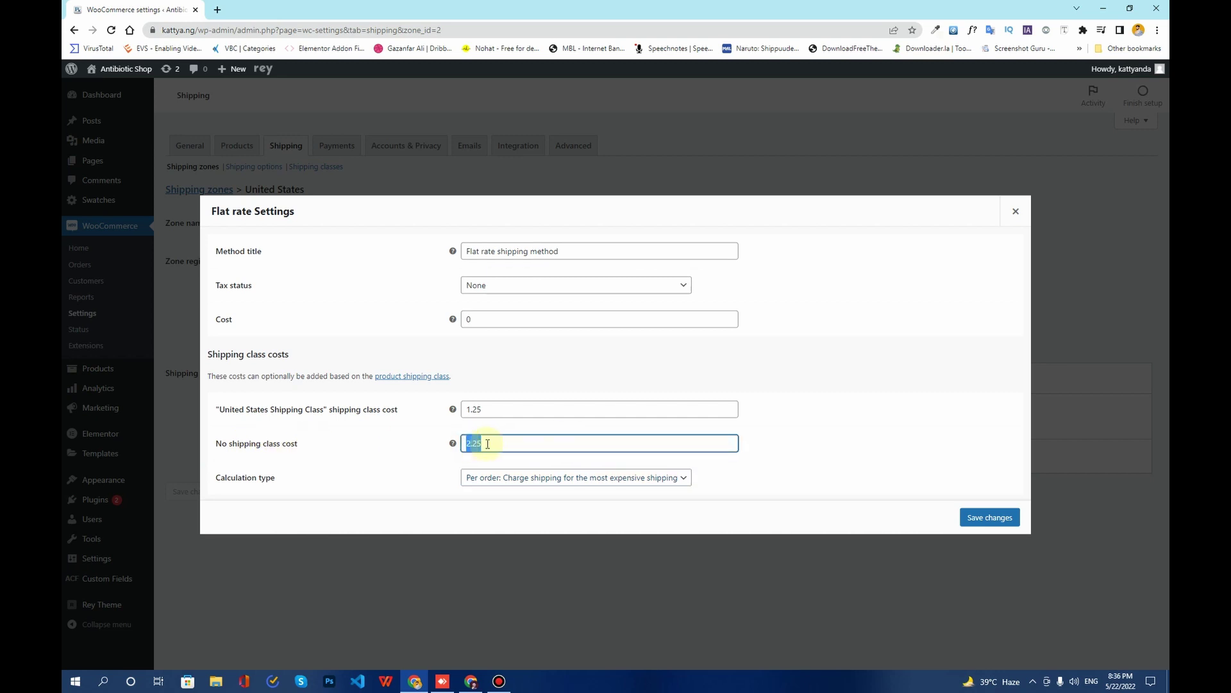
pyautogui.click(488, 444)
pyautogui.moveTo(491, 443); pyautogui.dragTo(465, 443)
pyautogui.click(417, 481)
# Save the flat rate, then hide shipping costs until address entry, disable the cart calculator, and save
pyautogui.click(989, 517)
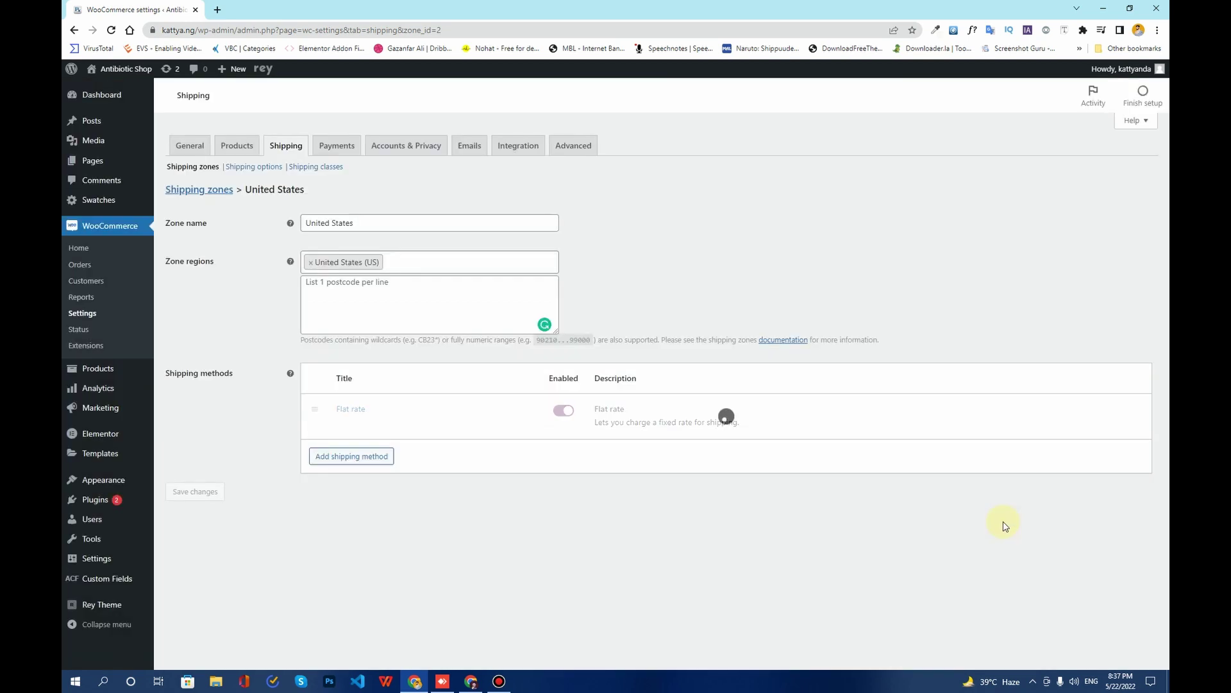
pyautogui.click(259, 172)
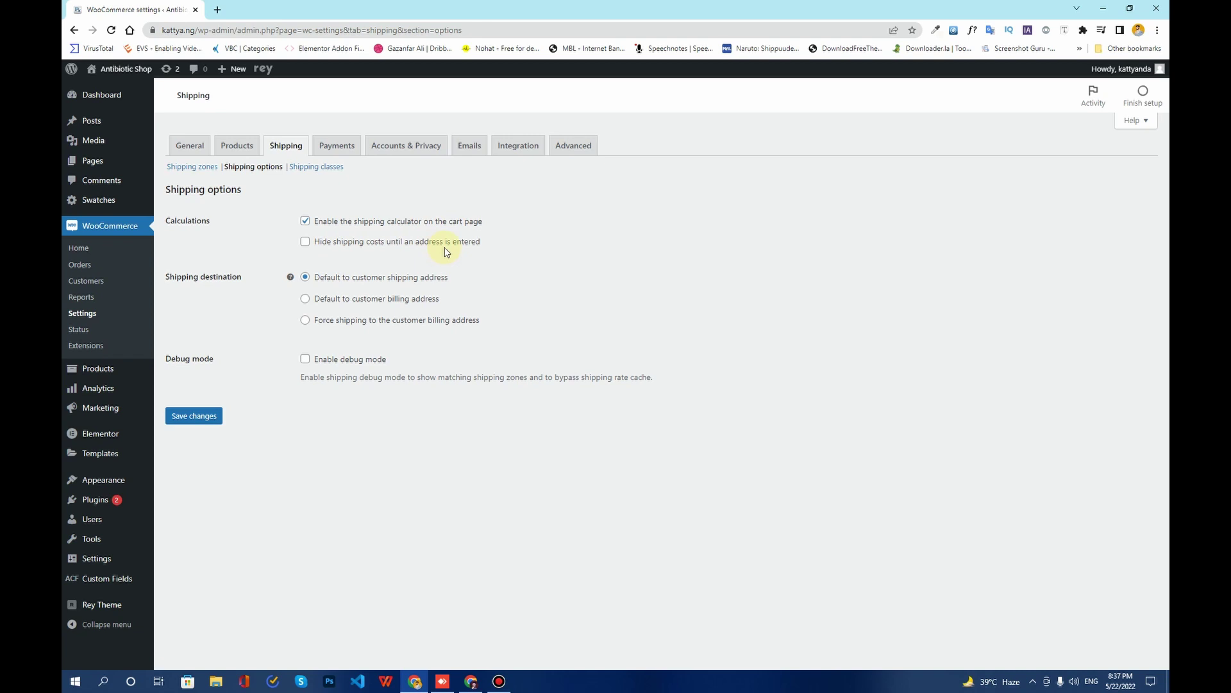
pyautogui.click(305, 242)
pyautogui.click(306, 221)
pyautogui.click(201, 428)
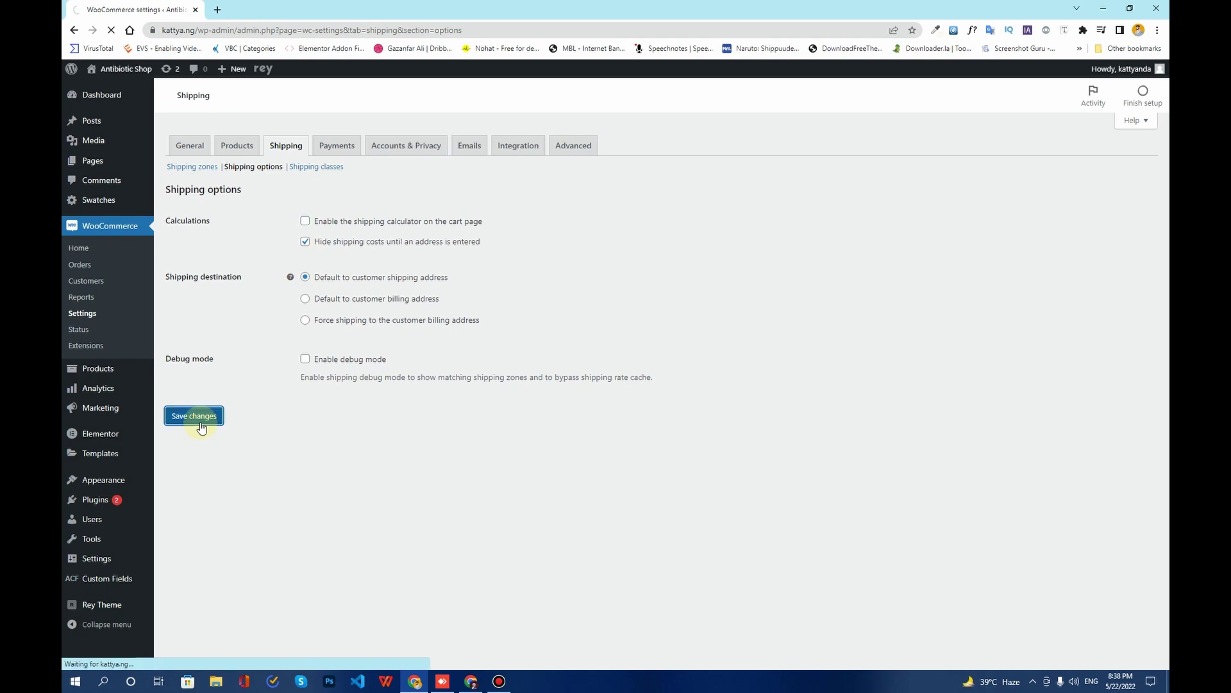
# Create and save shipping classes 'Small Shipping Class', 'Medium Shipping Class' and 'Large shipping Class'
pyautogui.click(315, 168)
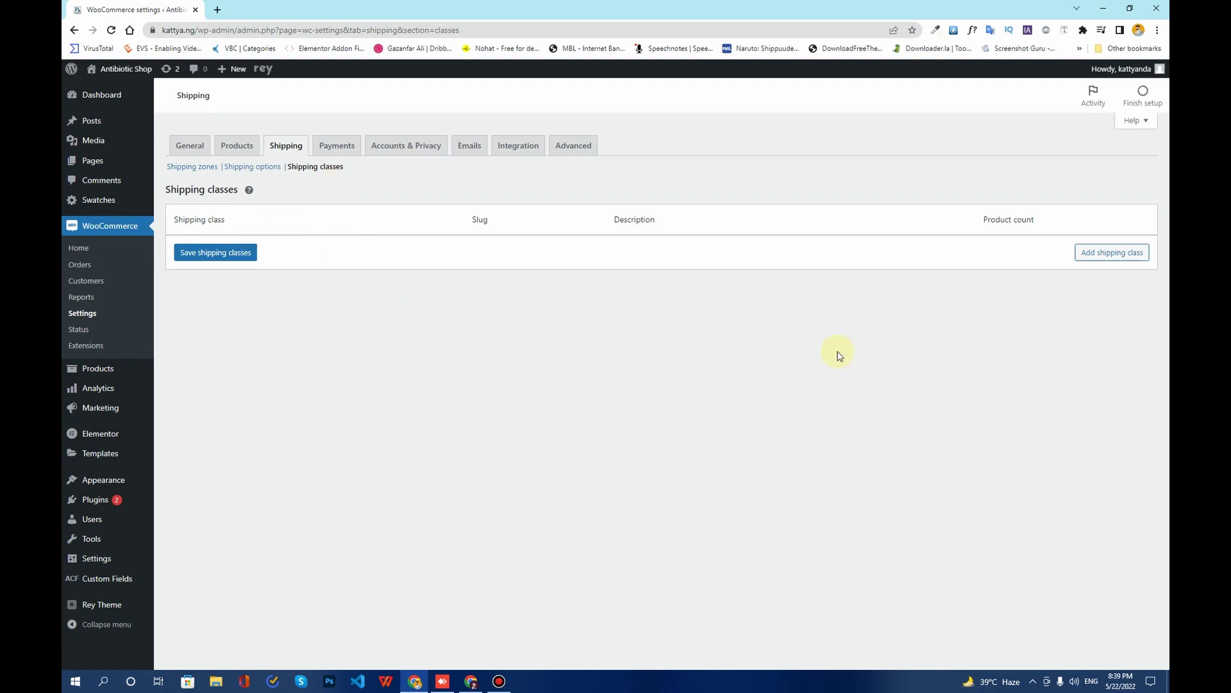
pyautogui.click(1097, 252)
pyautogui.click(307, 253)
pyautogui.write('Smal')
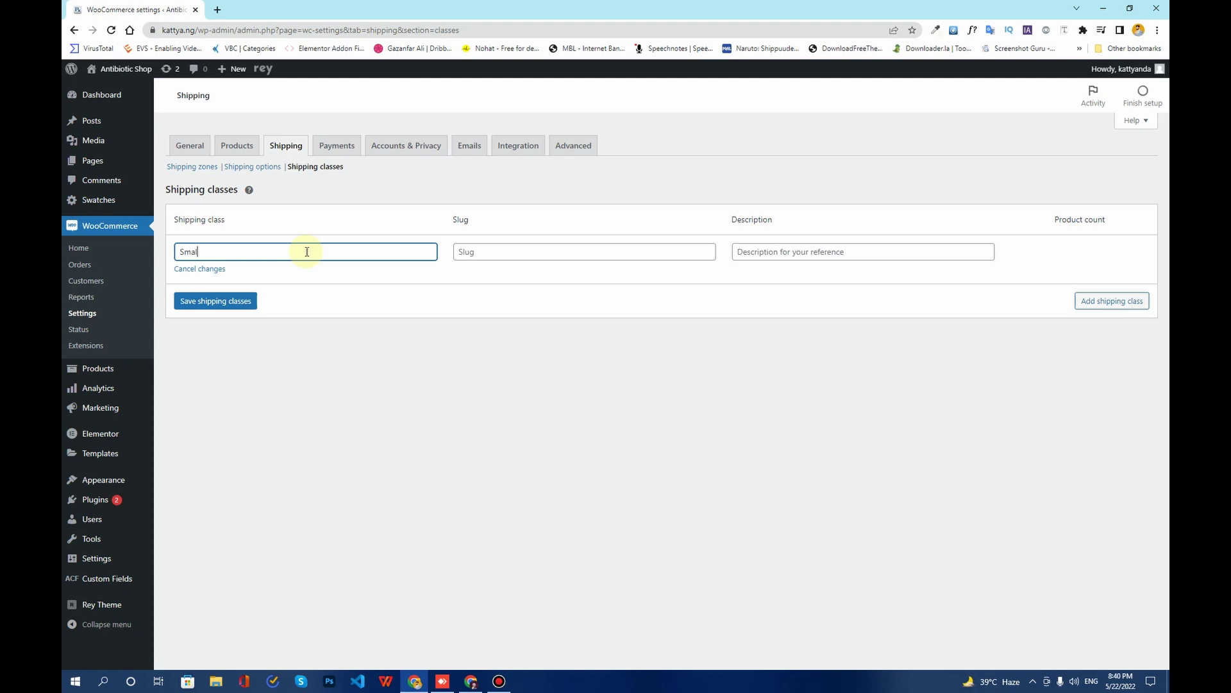
pyautogui.write('l Shipping Class')
pyautogui.press('Return')
pyautogui.write('Medium Shipping Class')
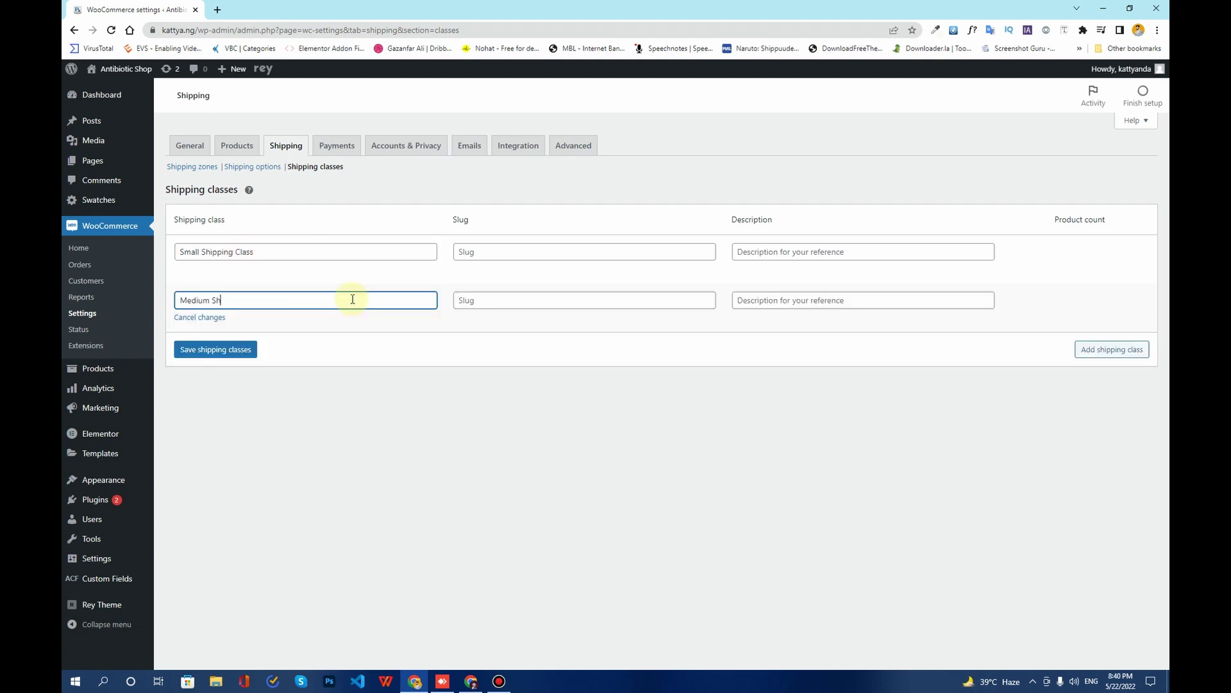
pyautogui.press('Return')
pyautogui.click(338, 350)
pyautogui.write('Large shipping Class')
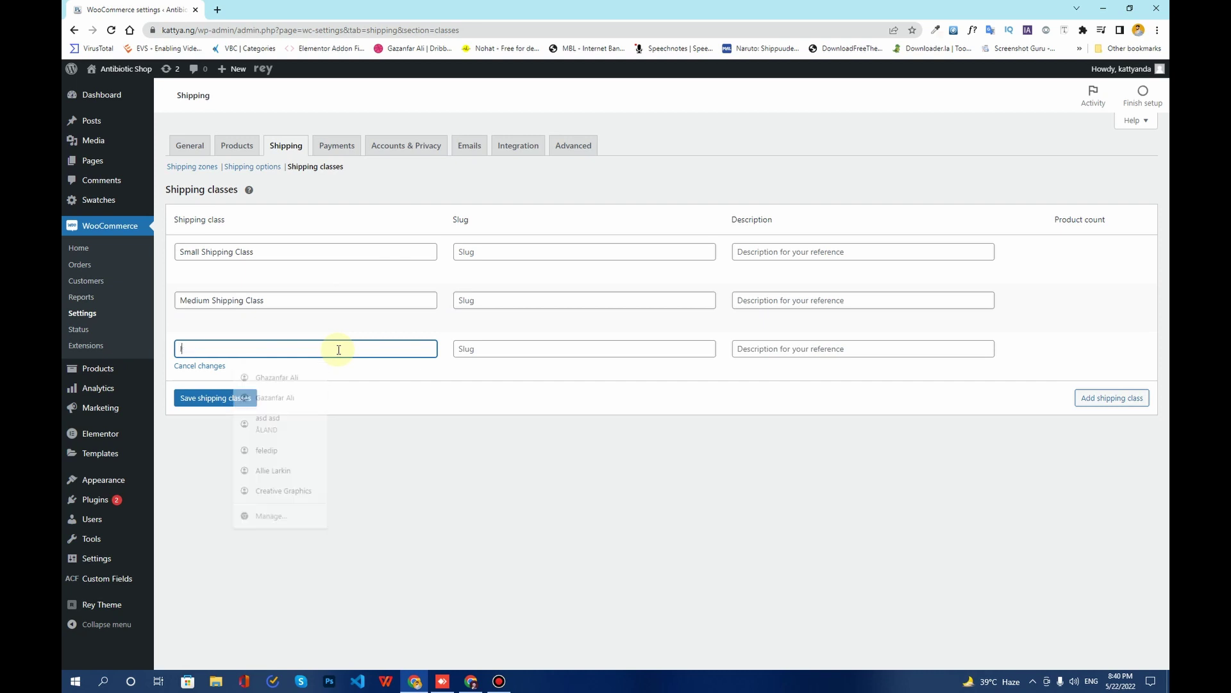
pyautogui.click(243, 408)
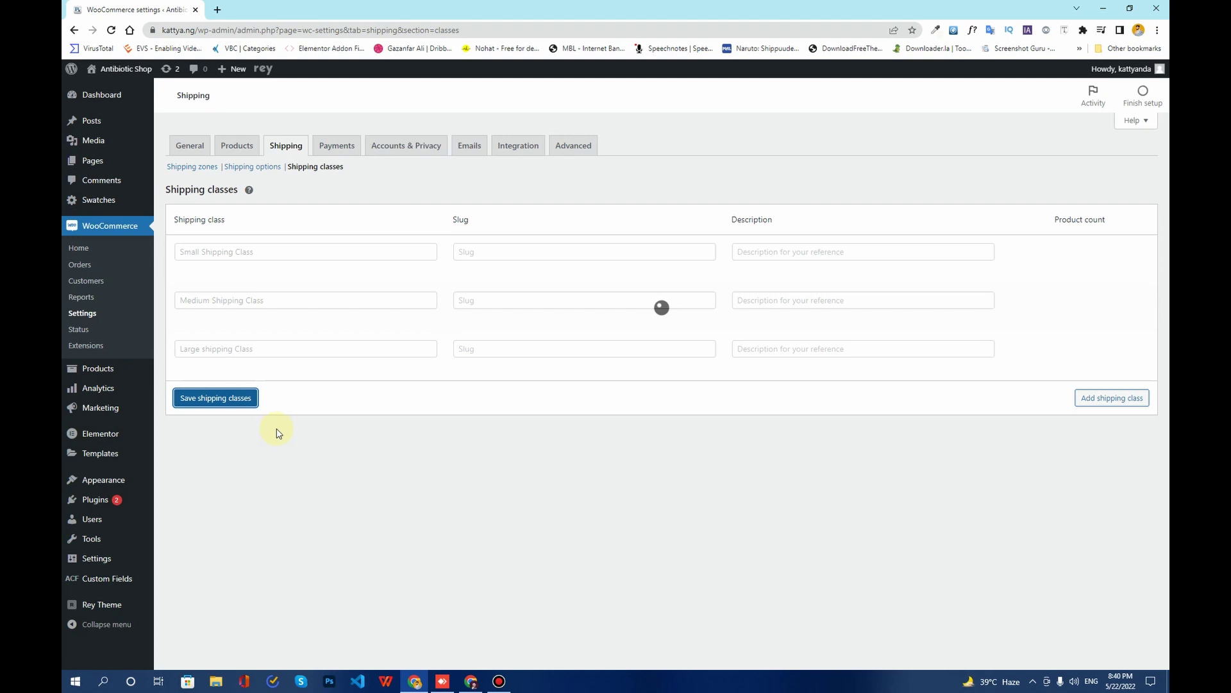
# Begin editing the Large shipping Class, cancel it, and return to Shipping zones
pyautogui.moveTo(200, 272)
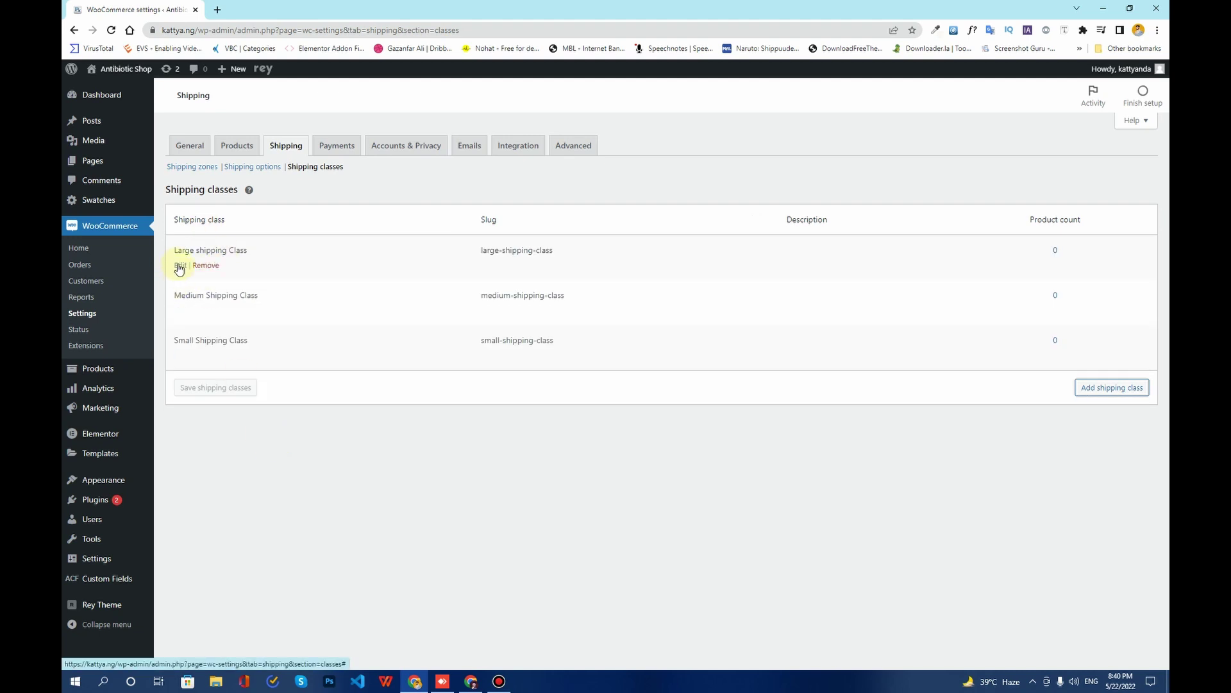
pyautogui.click(180, 266)
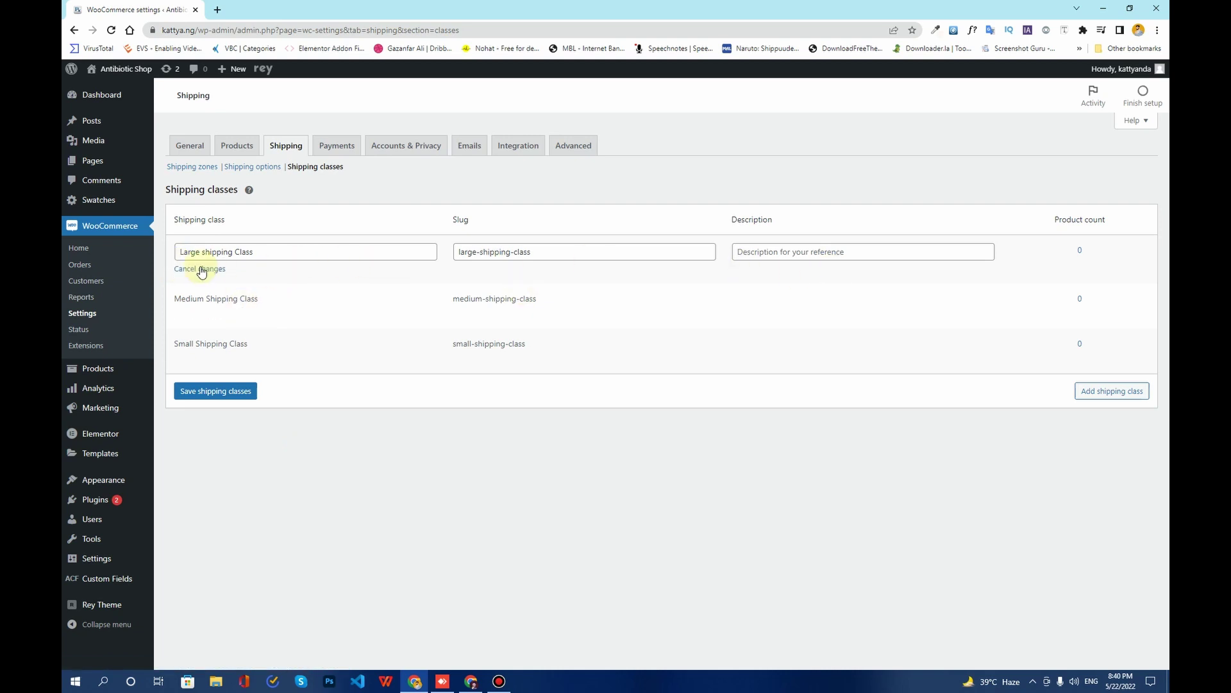
pyautogui.moveTo(256, 252); pyautogui.dragTo(172, 252)
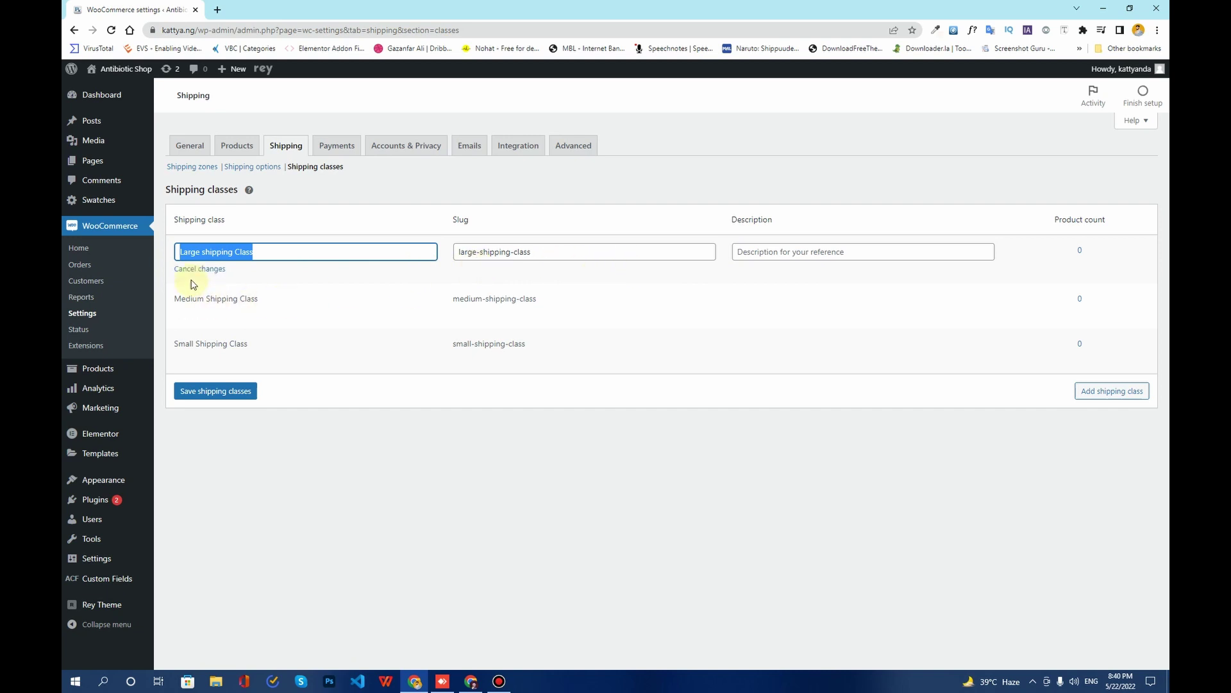
pyautogui.click(186, 268)
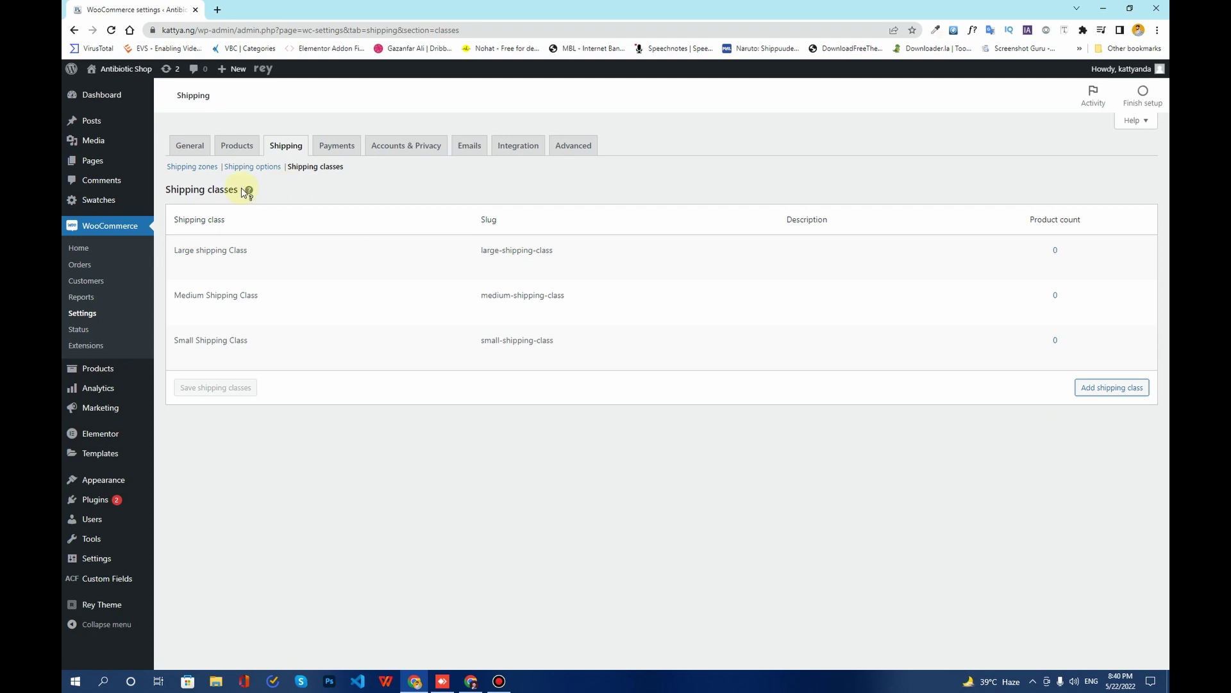
pyautogui.click(192, 169)
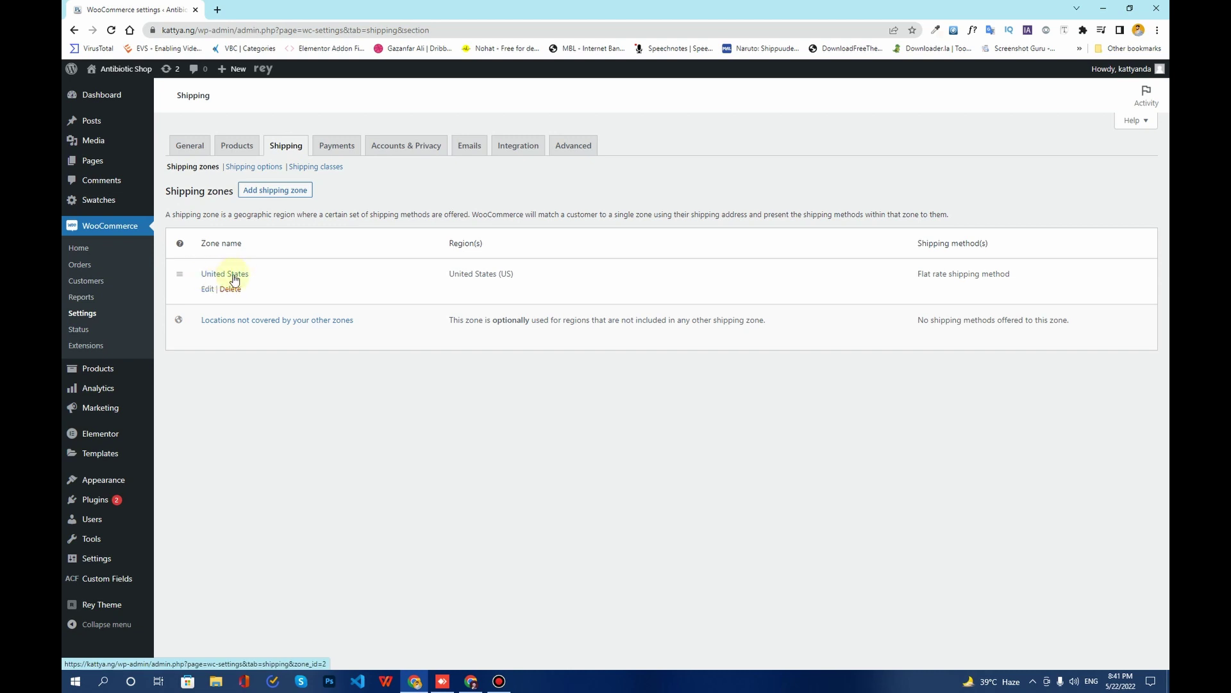
# Open the United States zone's Flat rate settings showing the Large, Medium and Small class cost fields
pyautogui.click(208, 290)
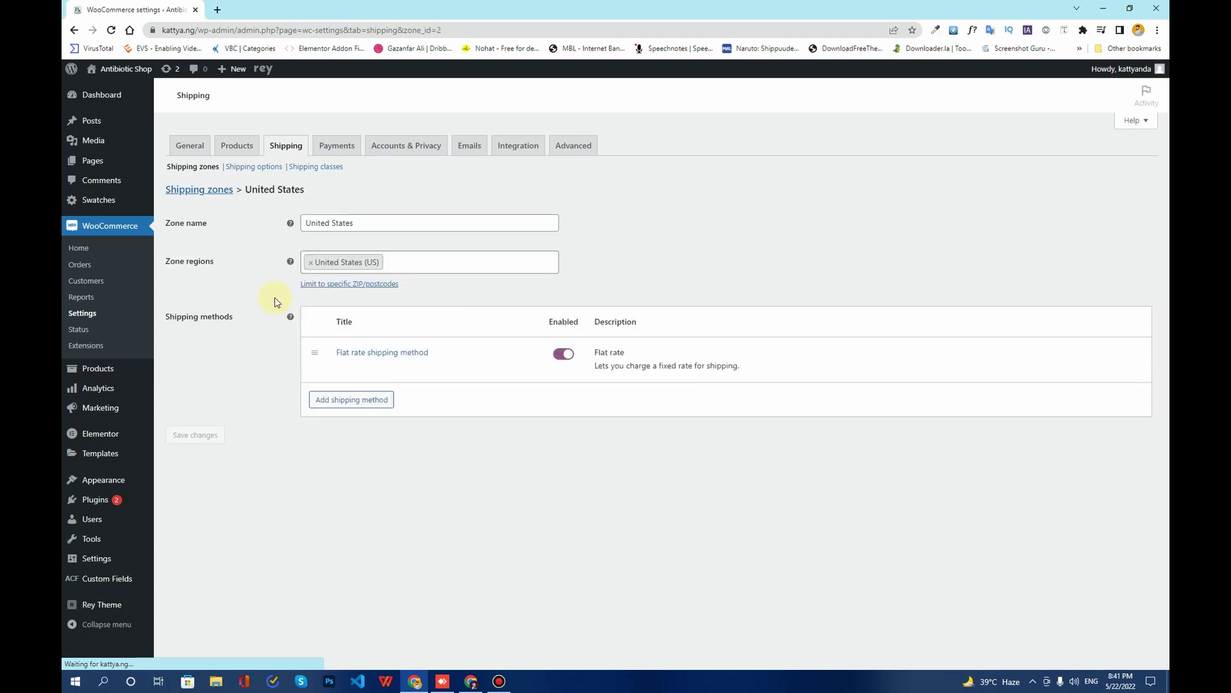
pyautogui.moveTo(343, 366)
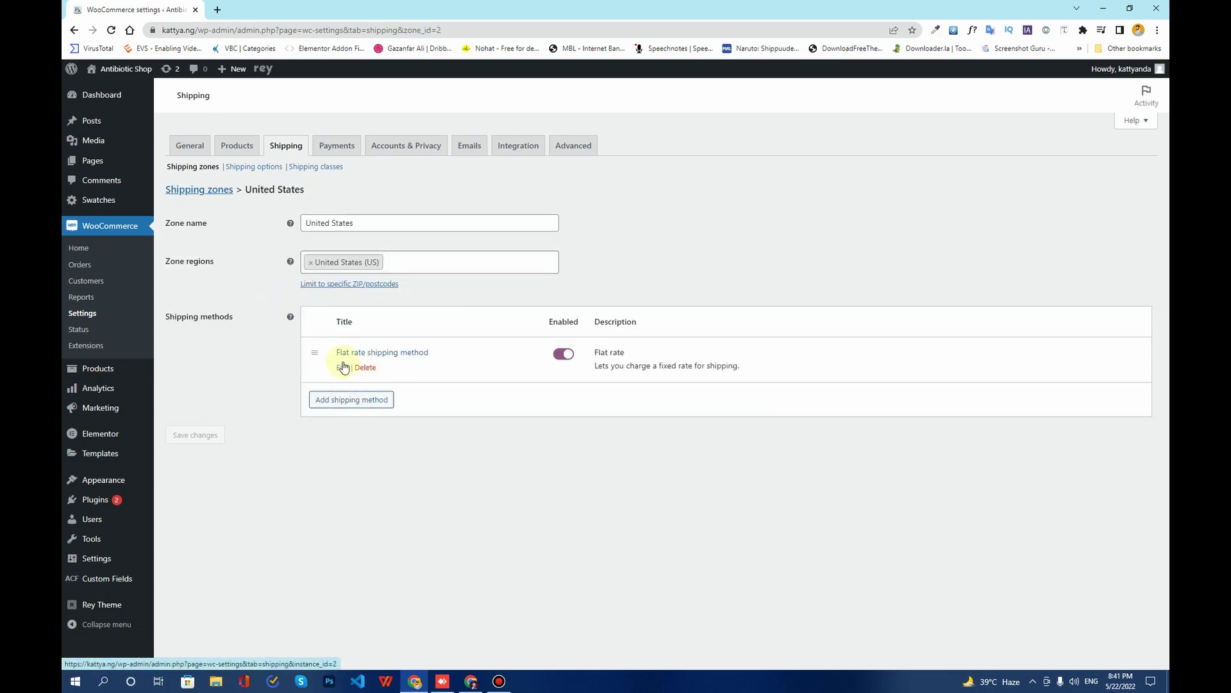
pyautogui.click(342, 367)
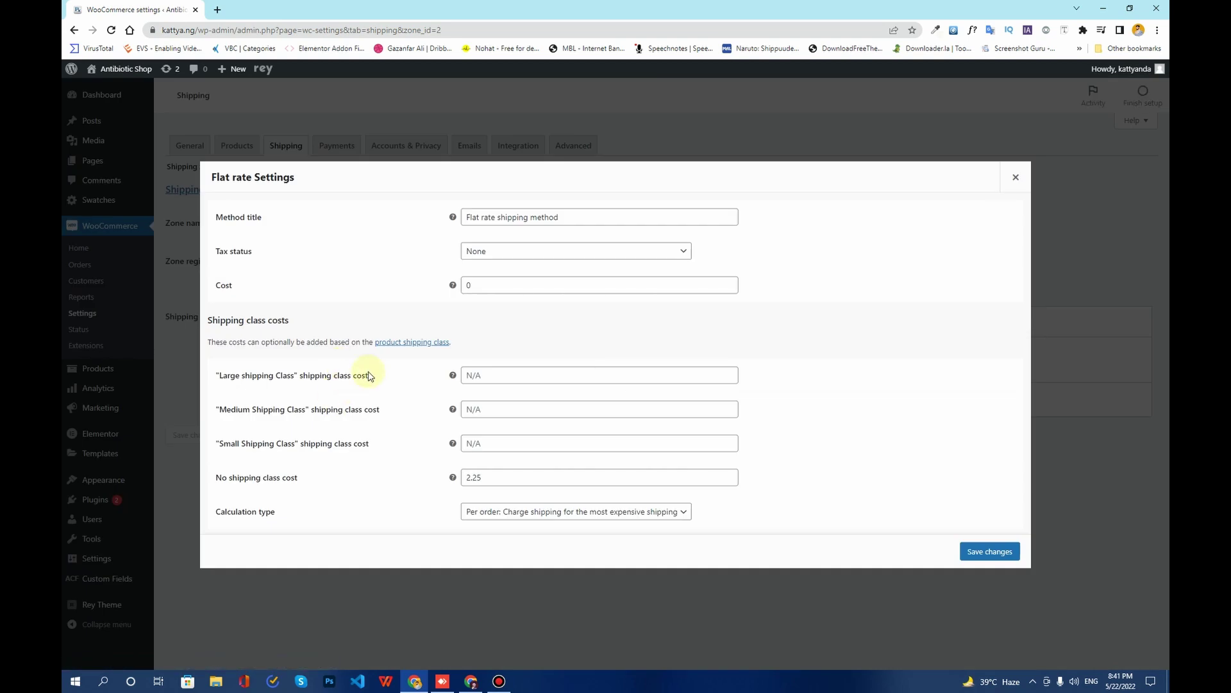
pyautogui.moveTo(373, 376); pyautogui.dragTo(216, 372)
pyautogui.moveTo(396, 411); pyautogui.dragTo(215, 409)
pyautogui.moveTo(388, 444); pyautogui.dragTo(218, 443)
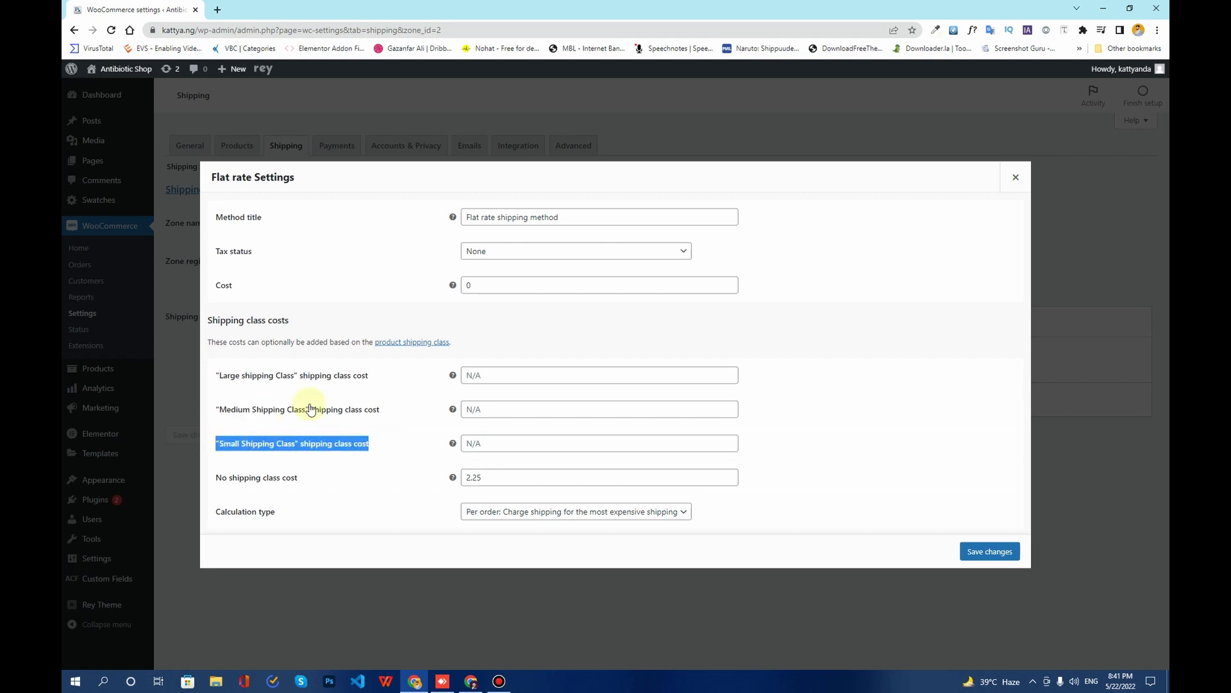
# Set class costs Small 1.25, Medium 2.25, Large 3.25, no class 4.25, and save
pyautogui.click(325, 378)
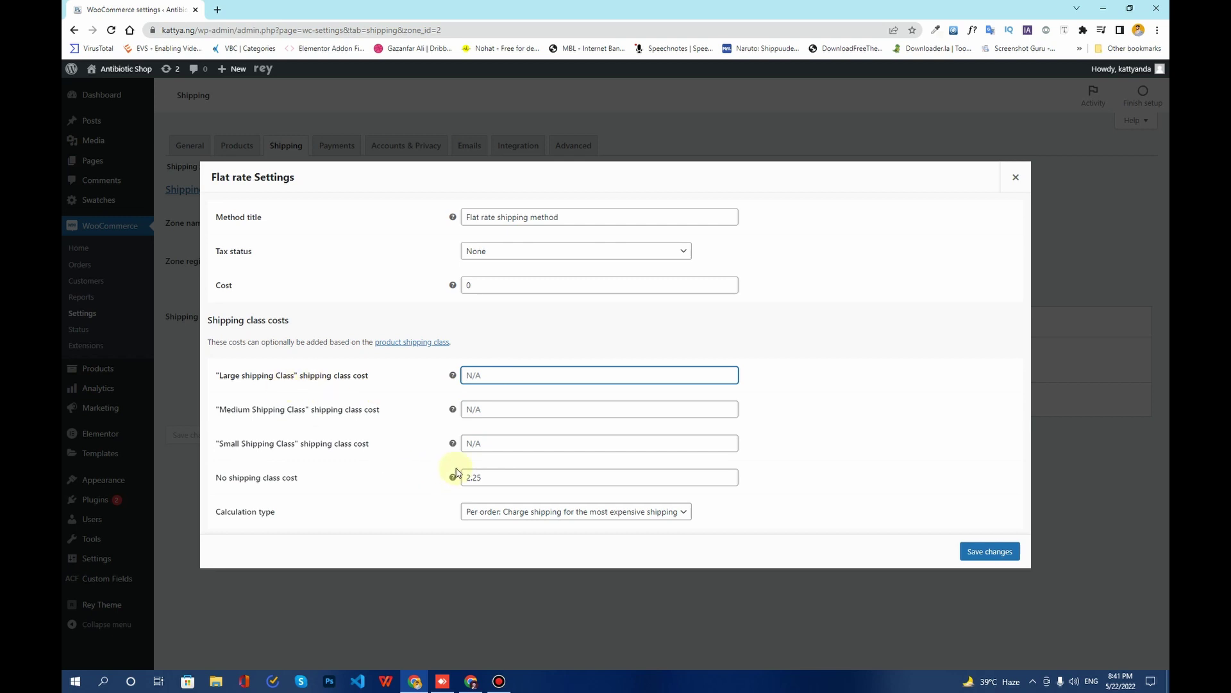
pyautogui.click(496, 444)
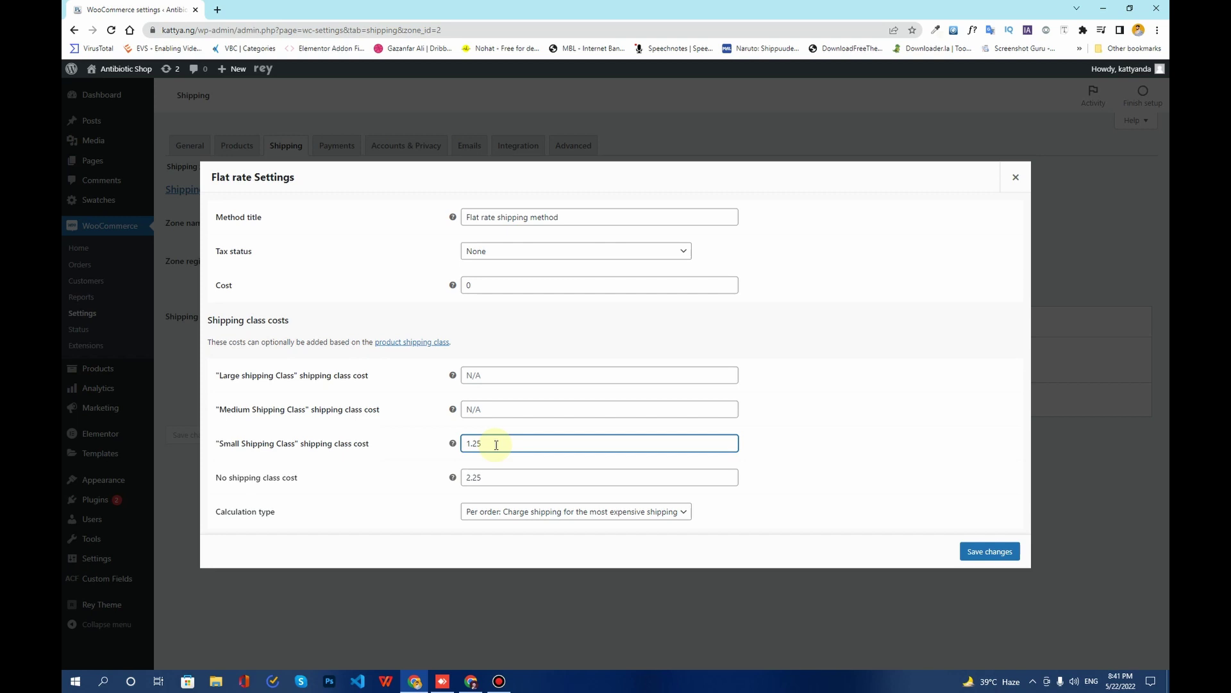
pyautogui.click(491, 416)
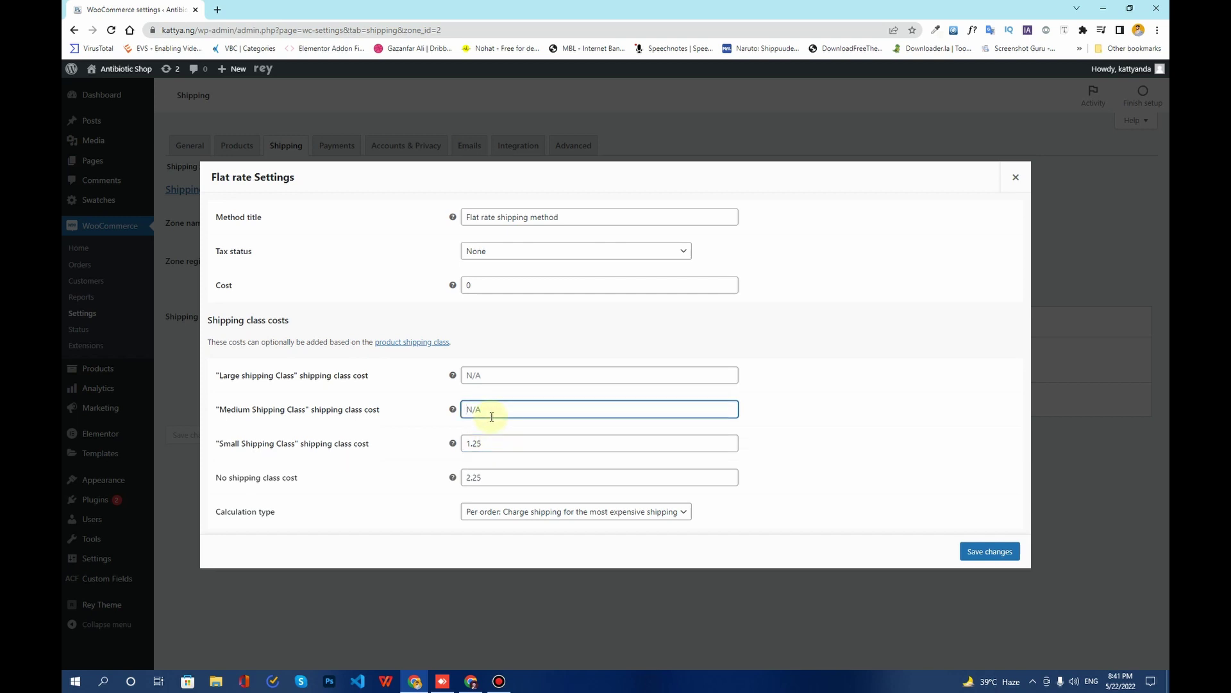
pyautogui.write('2.25')
pyautogui.click(486, 372)
pyautogui.write('3')
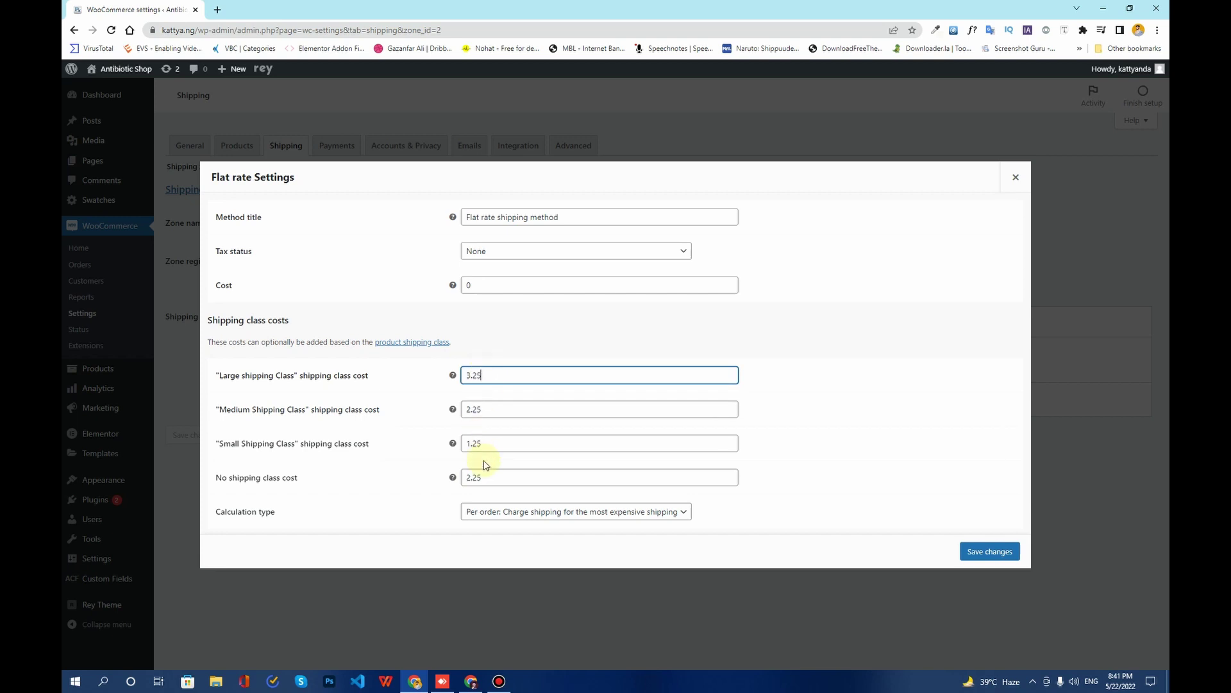
pyautogui.moveTo(472, 475); pyautogui.dragTo(458, 478)
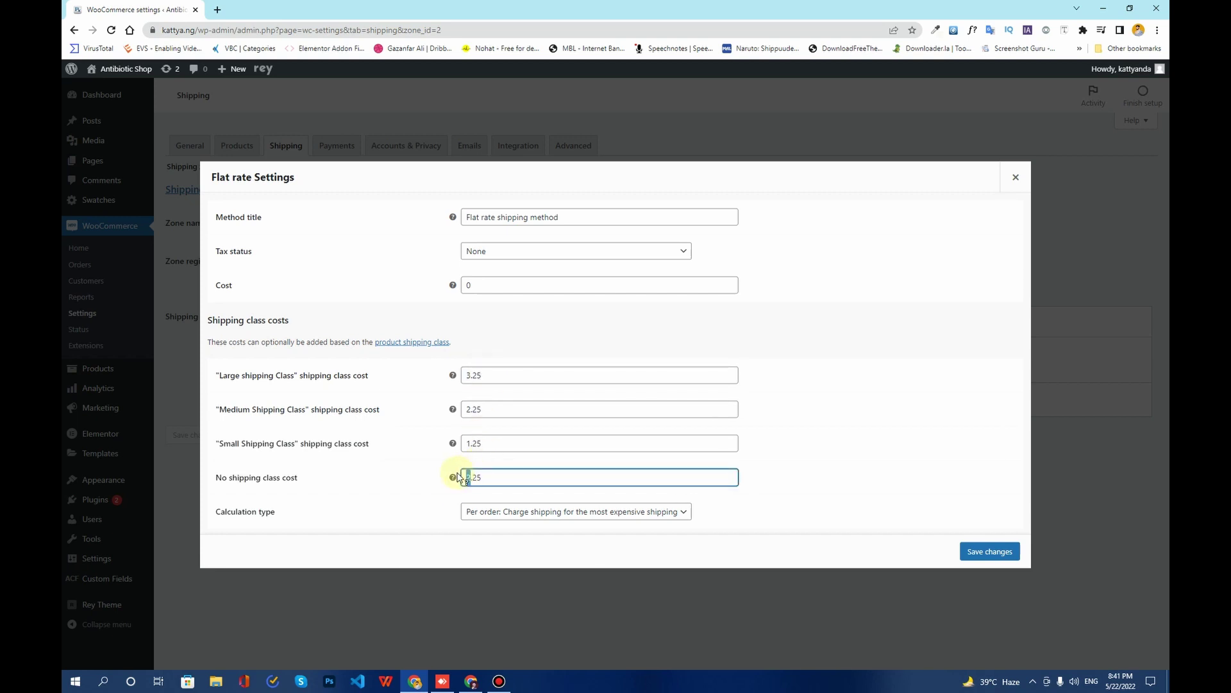
pyautogui.write('4')
pyautogui.click(996, 555)
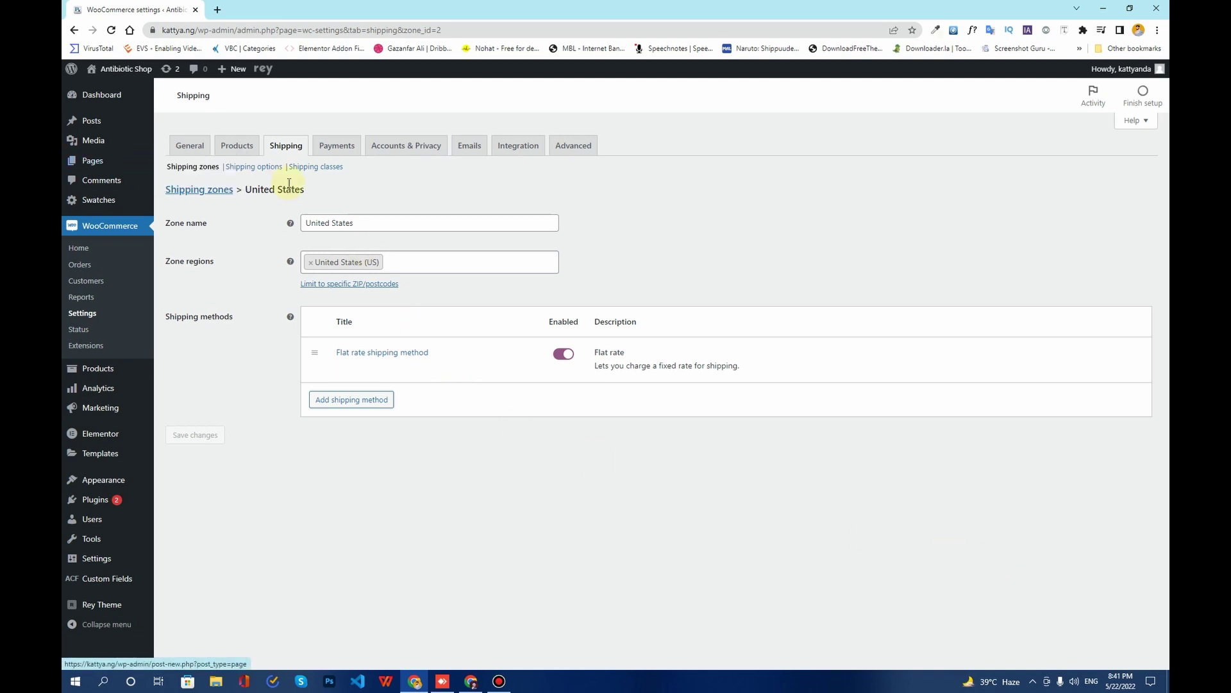
pyautogui.moveTo(559, 382)
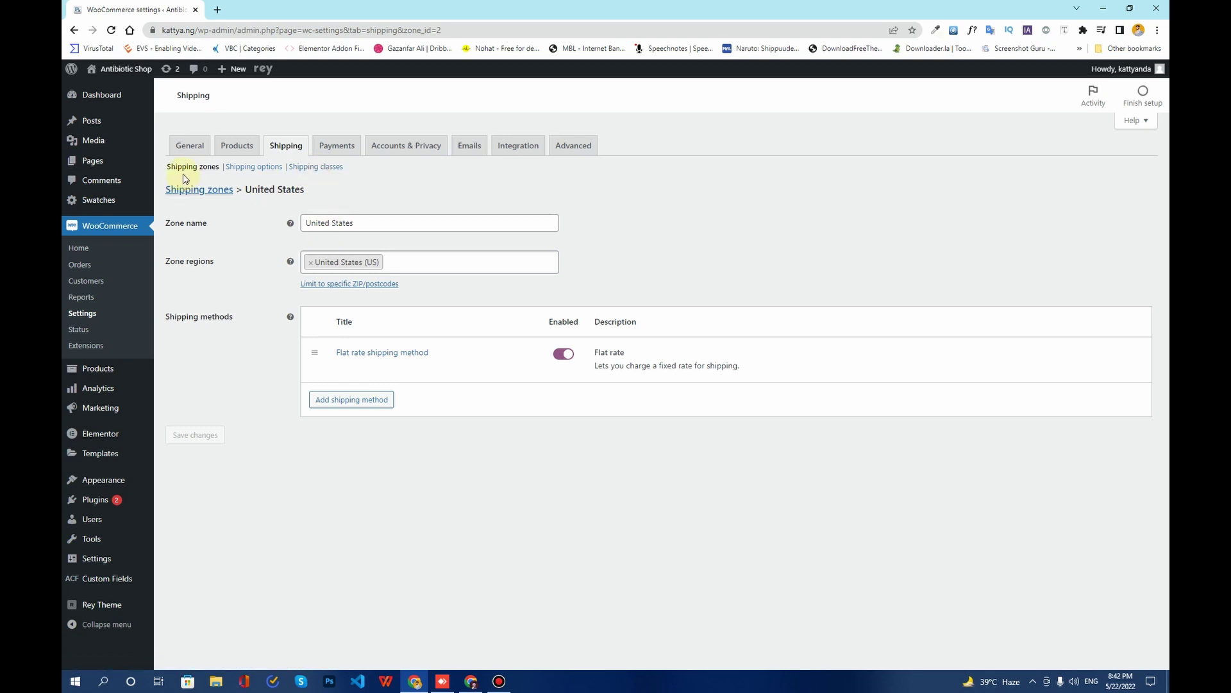
pyautogui.moveTo(342, 370)
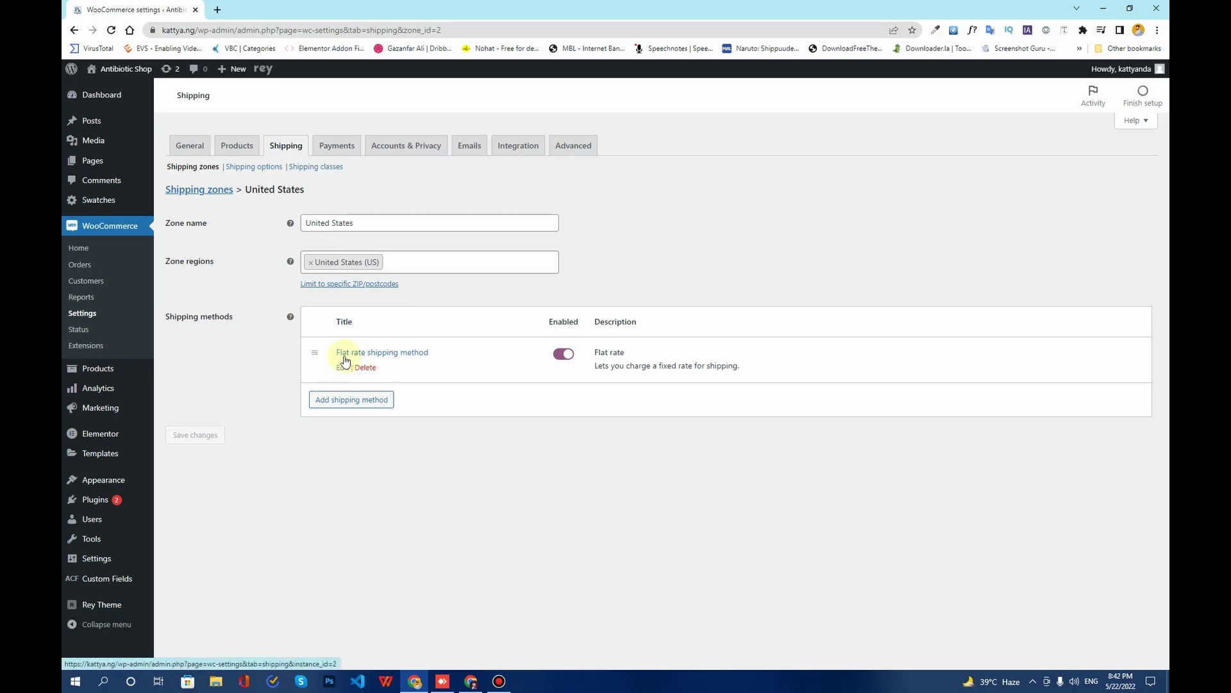
pyautogui.click(342, 369)
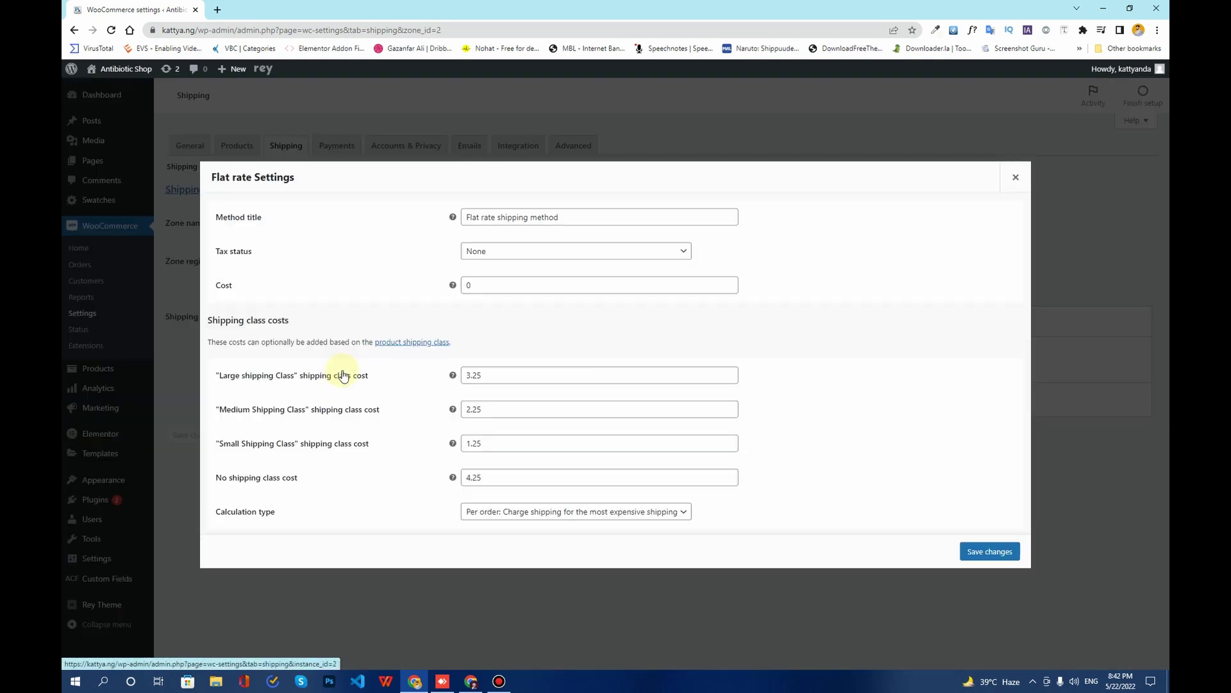
pyautogui.moveTo(503, 374); pyautogui.dragTo(432, 474)
pyautogui.click(407, 476)
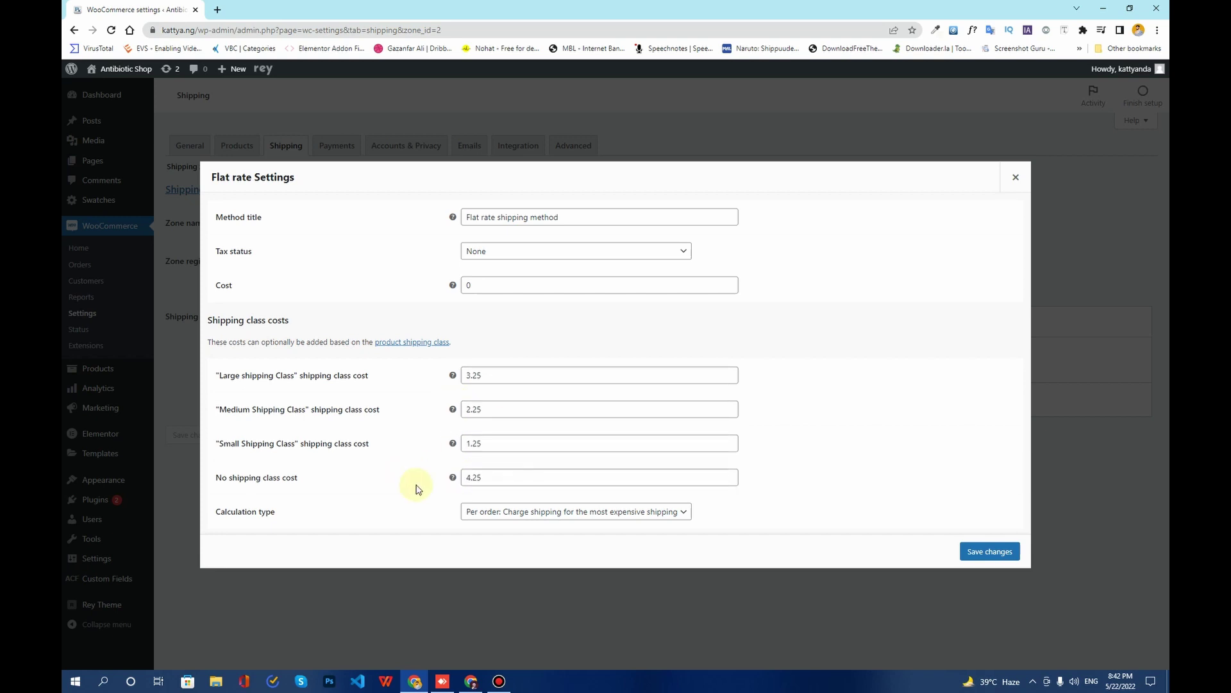
pyautogui.click(512, 520)
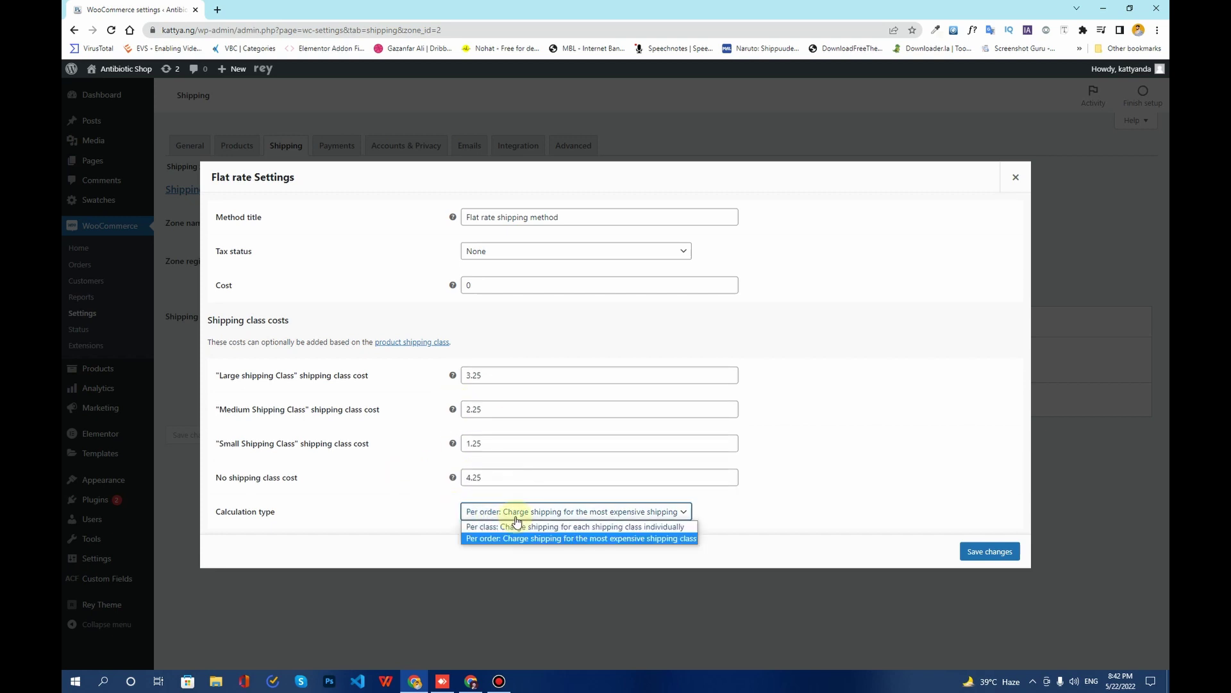
pyautogui.click(480, 539)
pyautogui.click(992, 553)
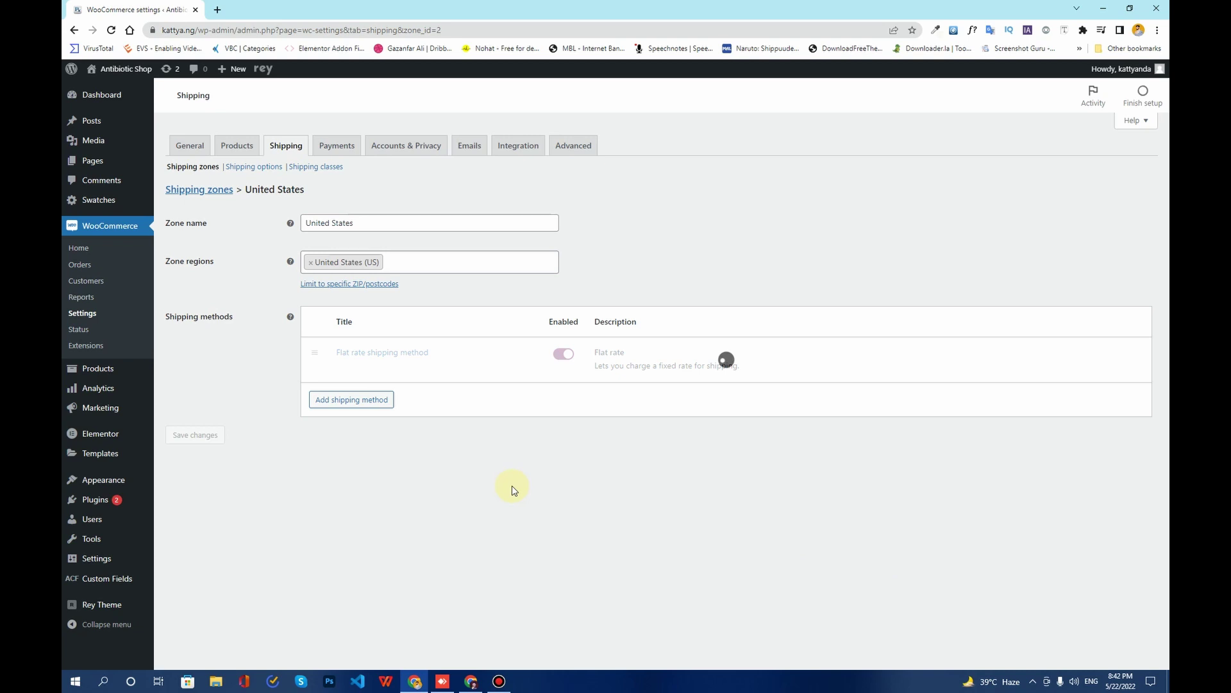
pyautogui.click(193, 167)
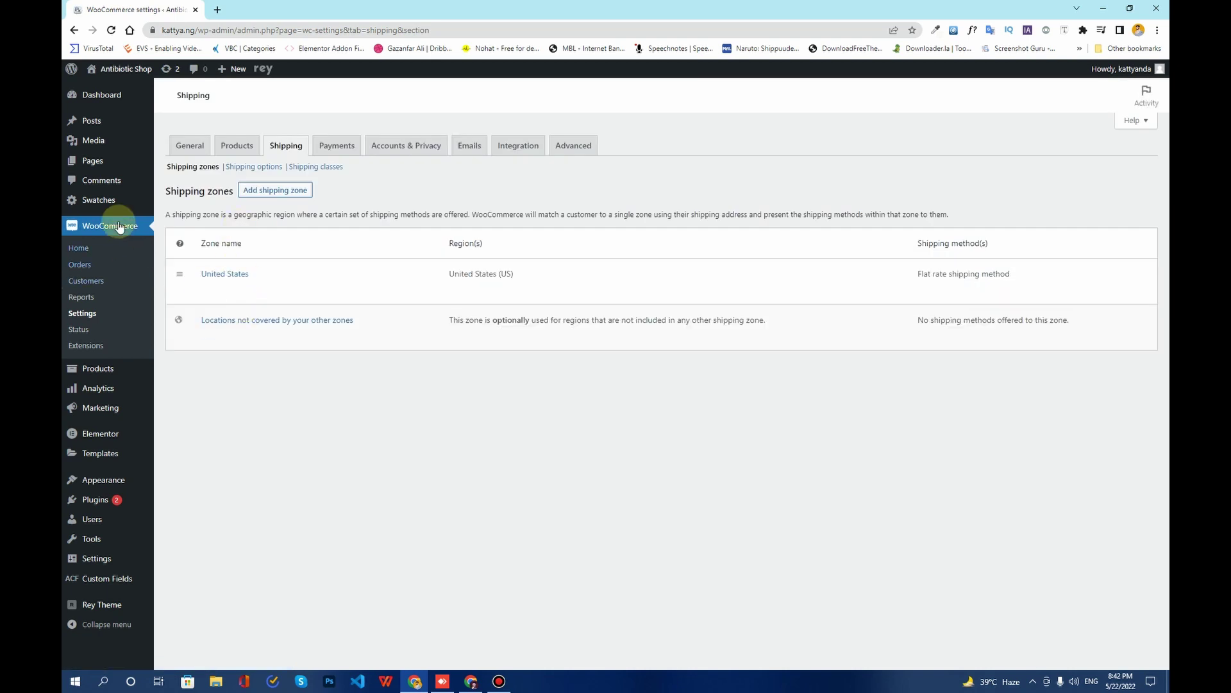
# Open the sidebar's Products link in a new tab and switch to that tab
pyautogui.rightClick(102, 371)
pyautogui.click(152, 379)
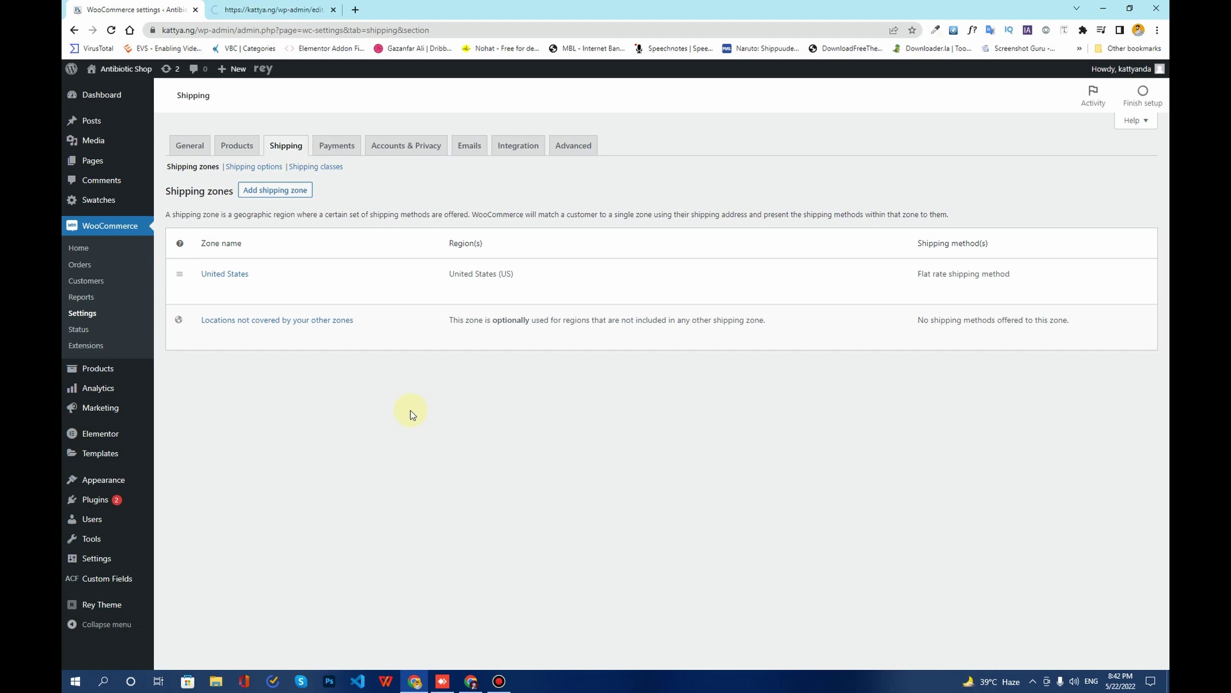
pyautogui.click(294, 9)
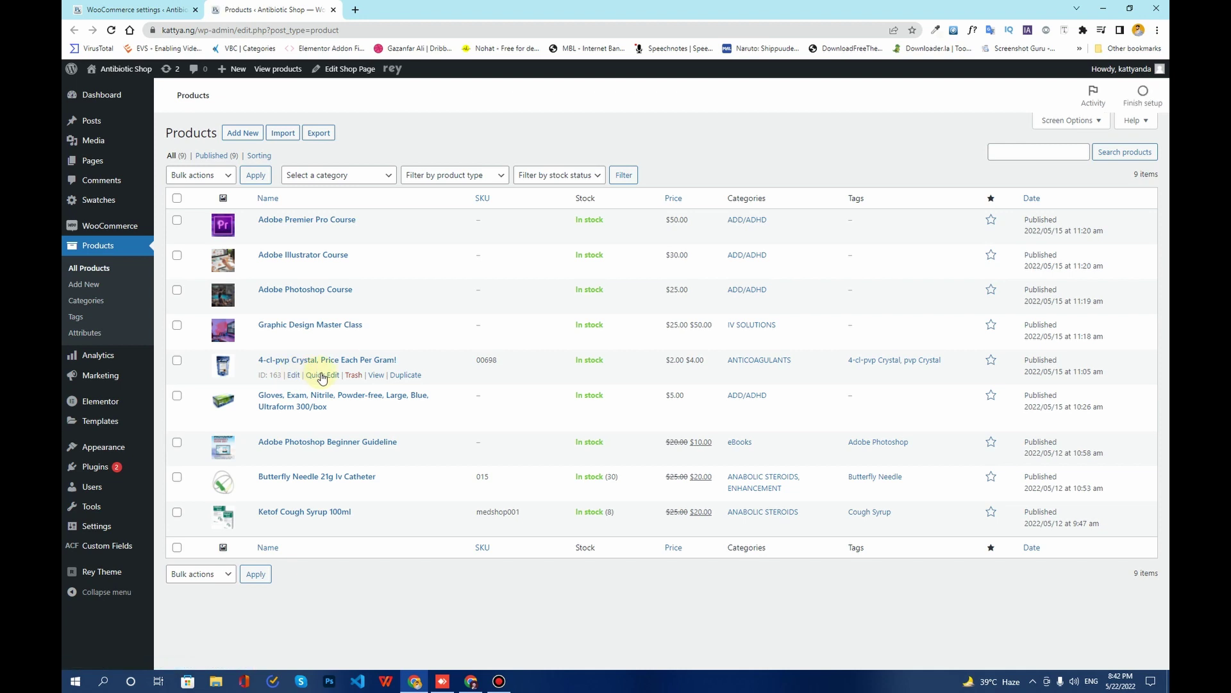
# Give '4-cl-pvp Crystal, Price Each Per Gram!' the Small Shipping Class via Quick Edit, then open its storefront page in a new tab
pyautogui.click(323, 376)
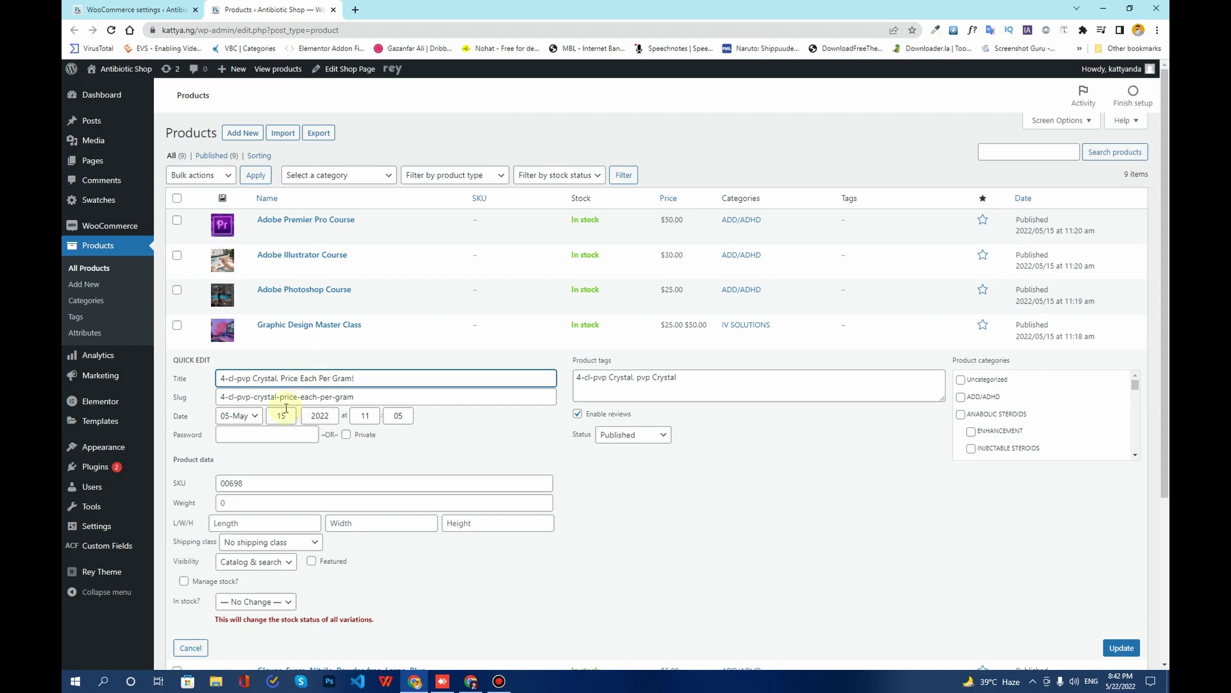
pyautogui.moveTo(184, 543); pyautogui.dragTo(214, 542)
pyautogui.click(265, 544)
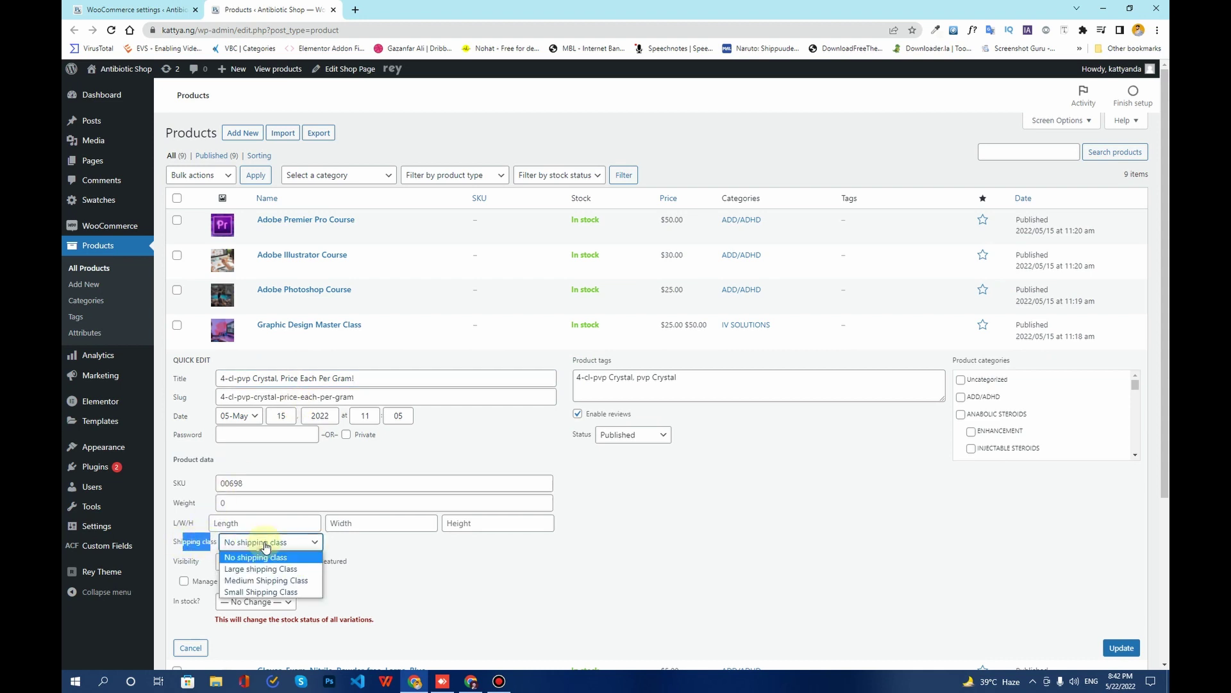
pyautogui.click(271, 592)
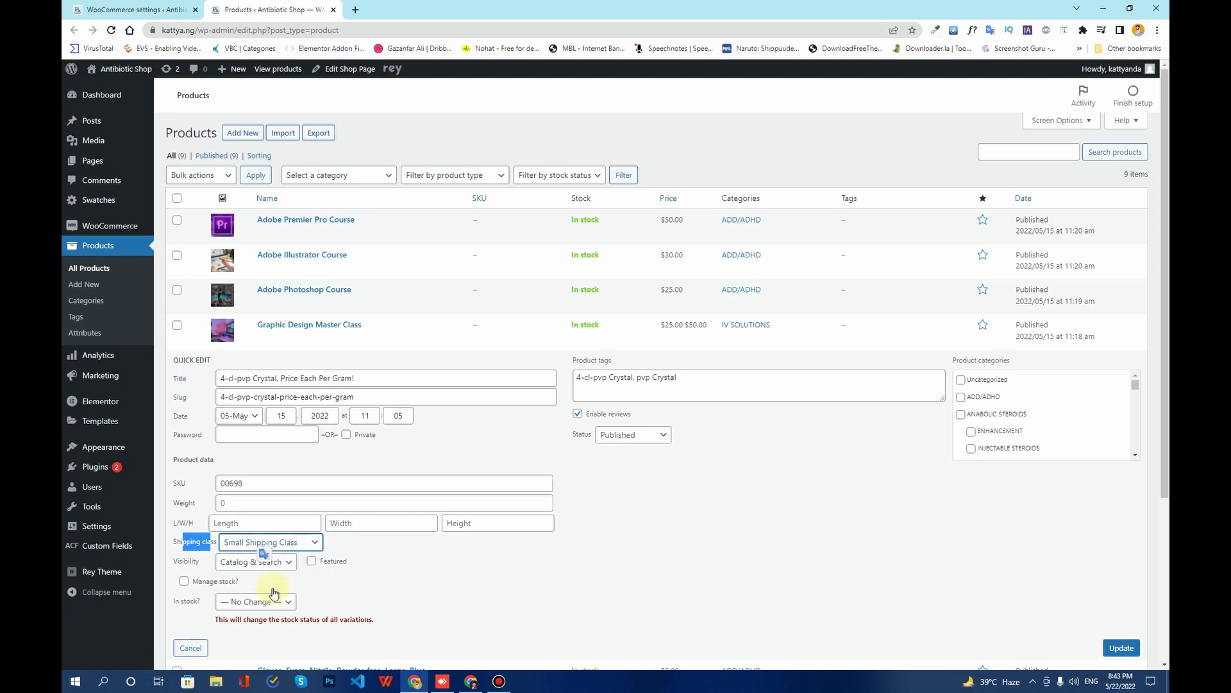
pyautogui.click(388, 560)
pyautogui.scroll(-1, 410, 572)
pyautogui.scroll(-2, 410, 573)
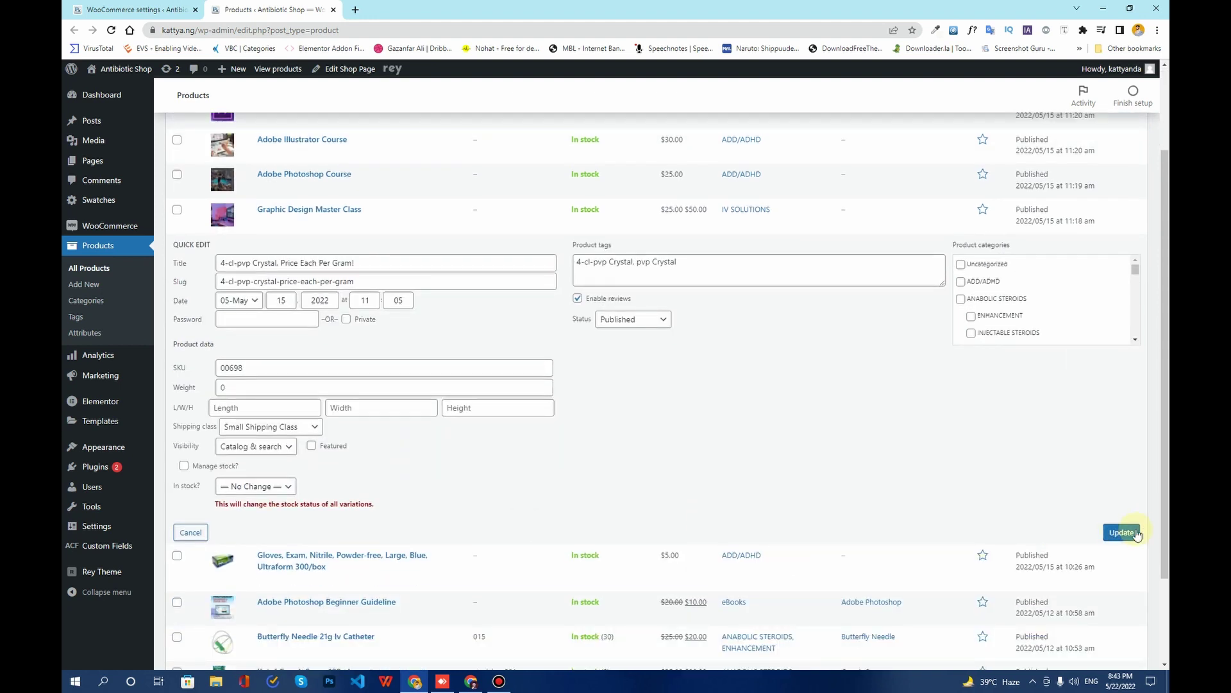
pyautogui.click(1133, 535)
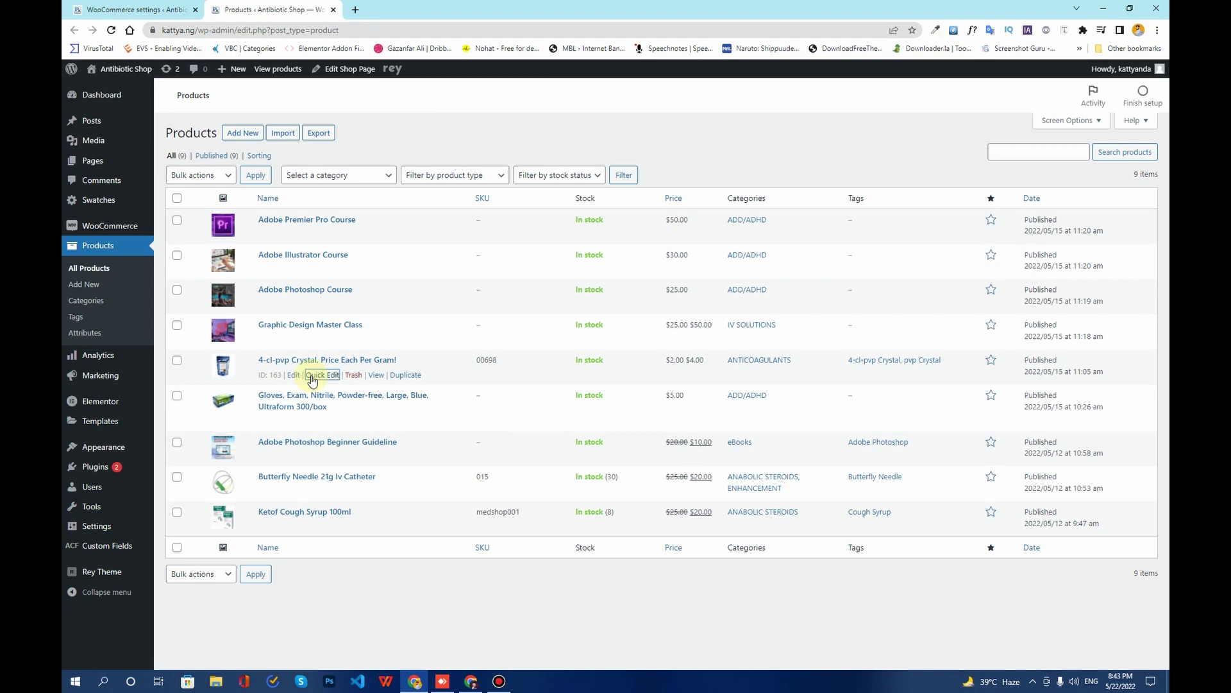
pyautogui.rightClick(373, 378)
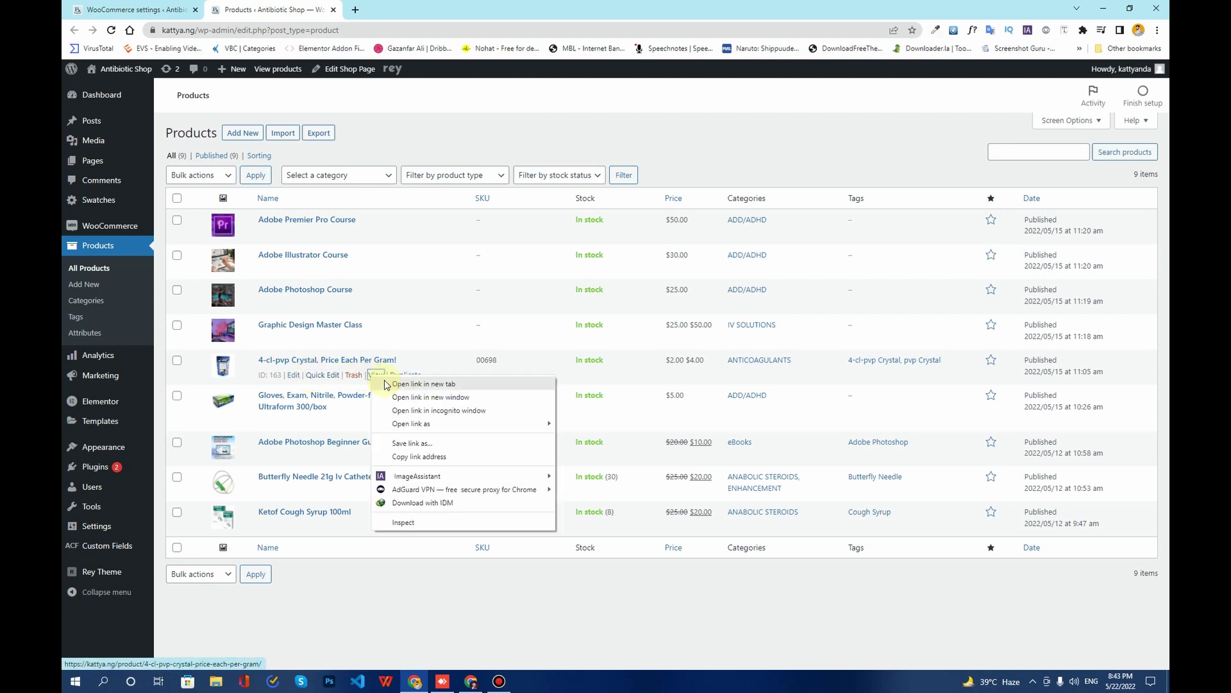
pyautogui.click(424, 384)
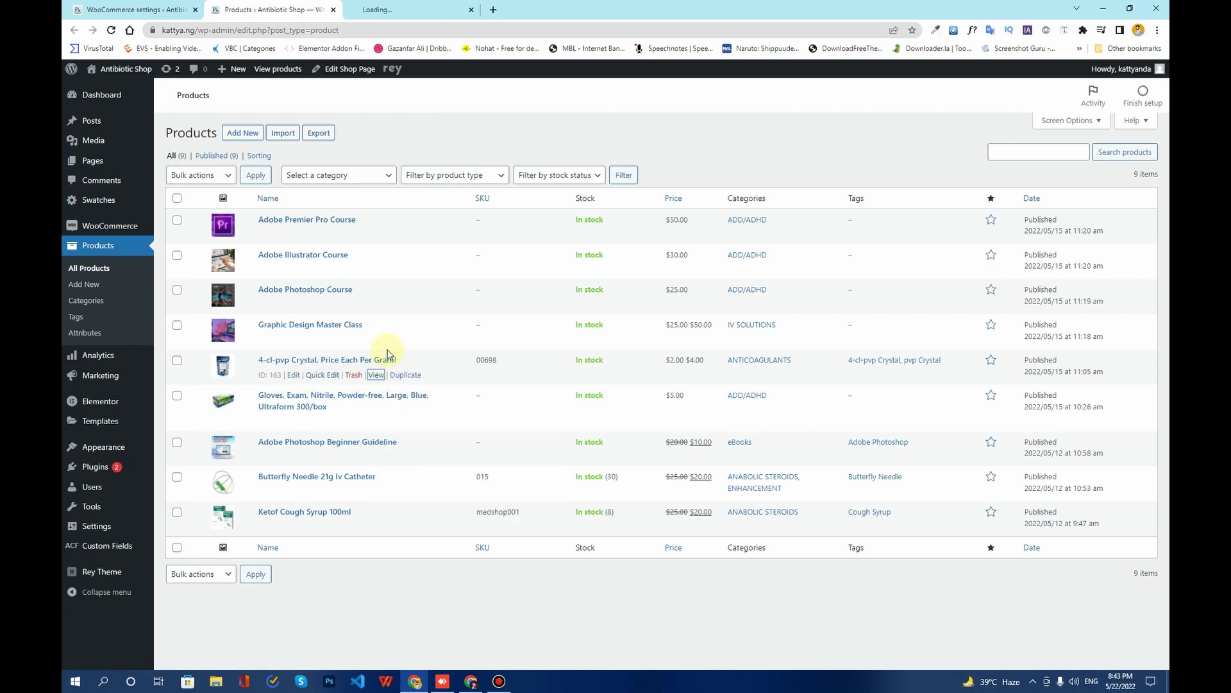